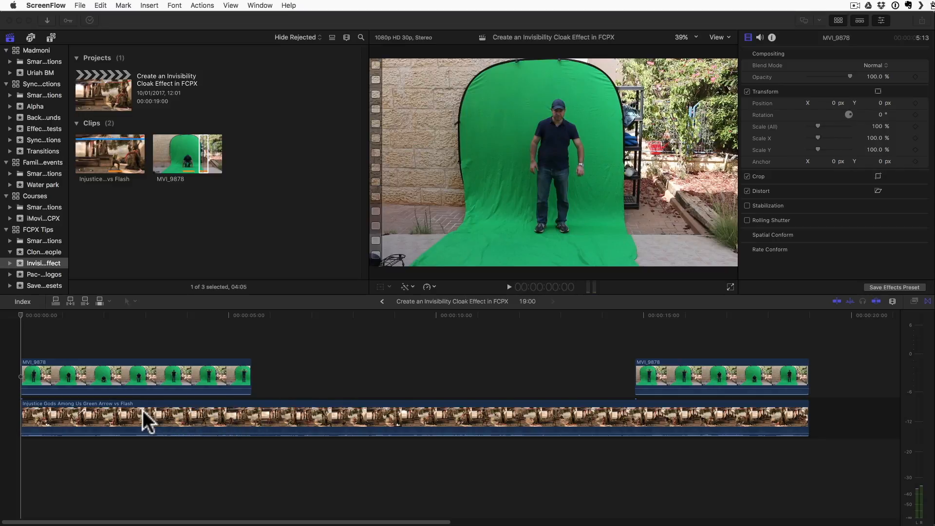
Play back the Injustice background clip in the timeline to review the fight footage.
{"action": "left_click", "coordinate": [116, 438]}
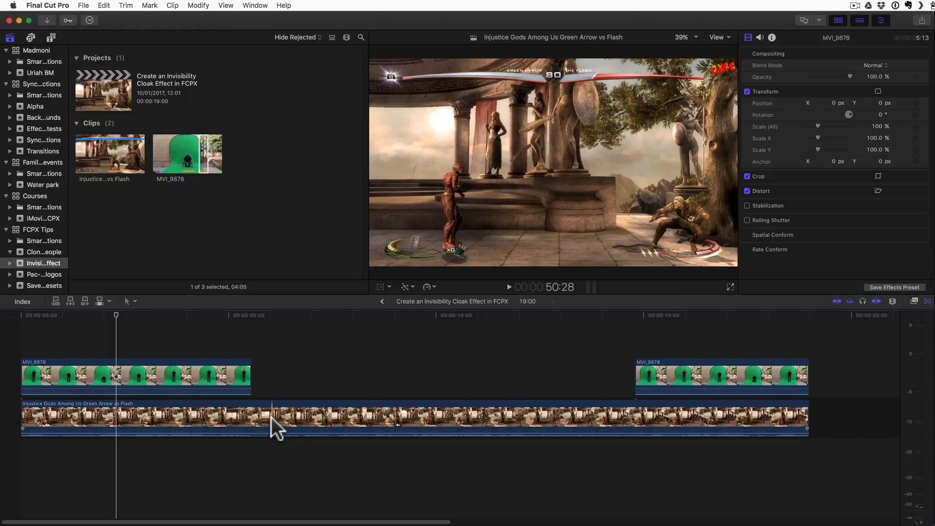
{"action": "left_click", "coordinate": [285, 373]}
{"action": "key", "text": "space"}
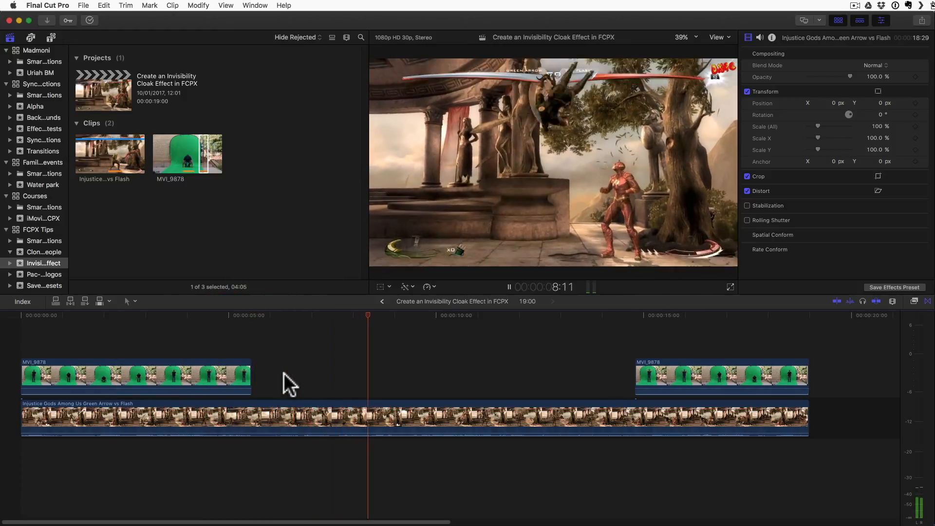
{"action": "key", "text": "space"}
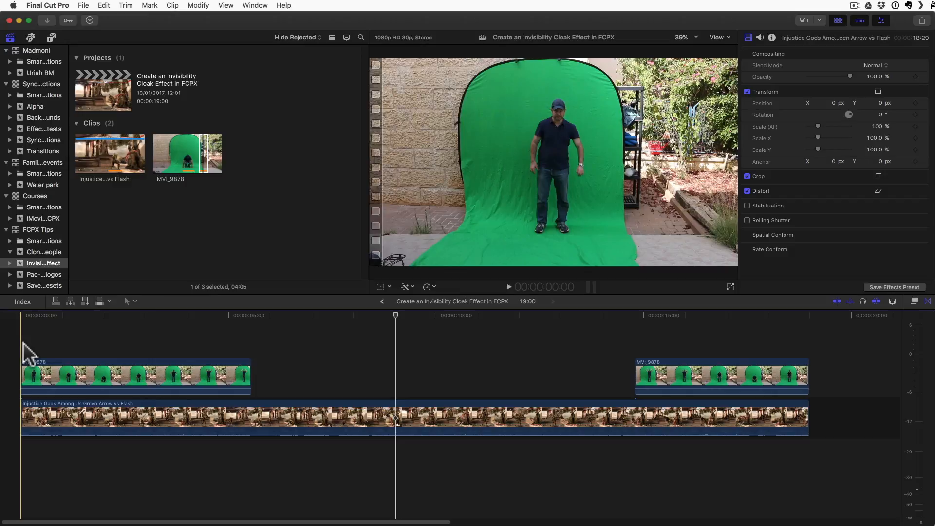
Play back the first and second MVI_9878 green-screen clips to review the man's movements.
{"action": "key", "text": "space"}
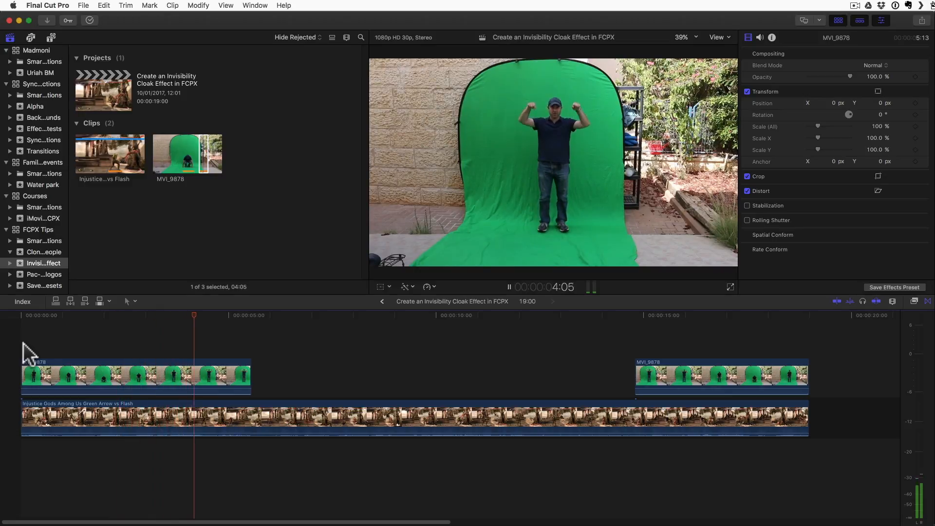
{"action": "key", "text": "space"}
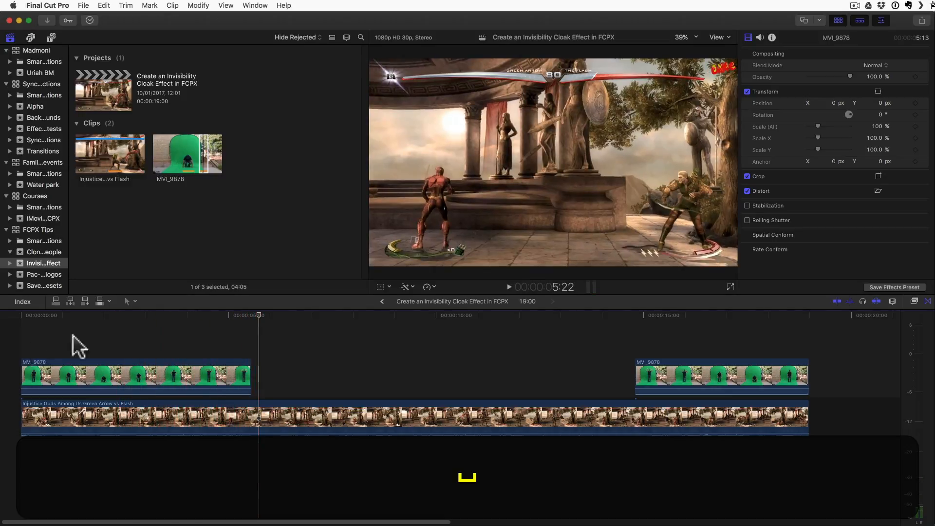
{"action": "key", "text": "space"}
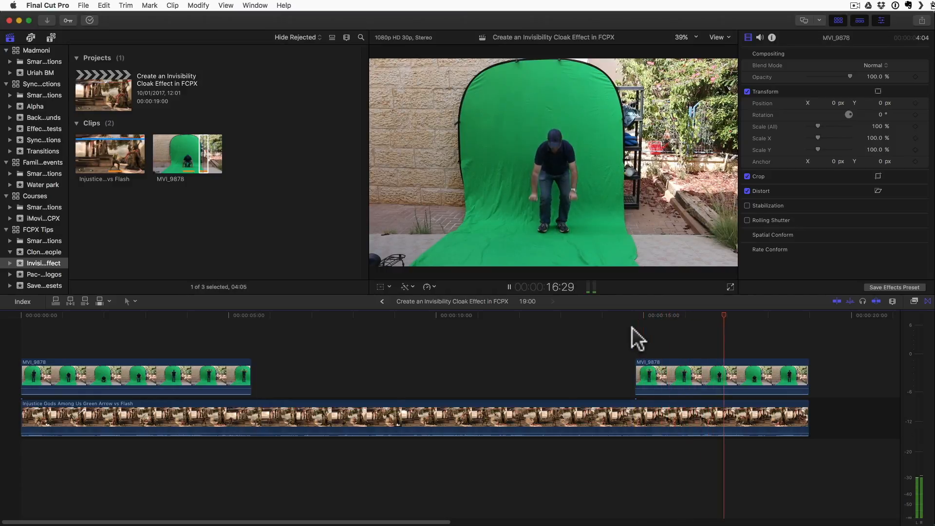
{"action": "key", "text": "space"}
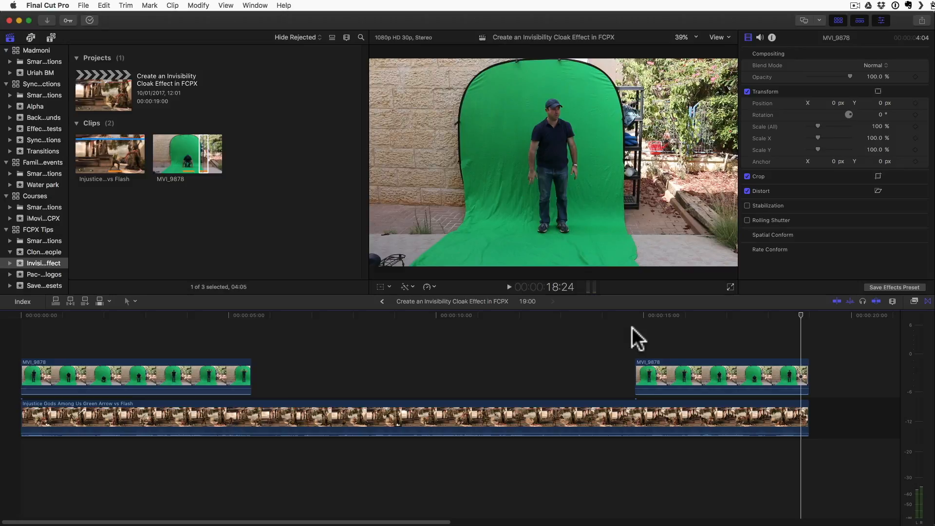
Apply the Green screen effect from the RS effects category to the first MVI_9878 clip.
{"action": "left_click", "coordinate": [915, 301]}
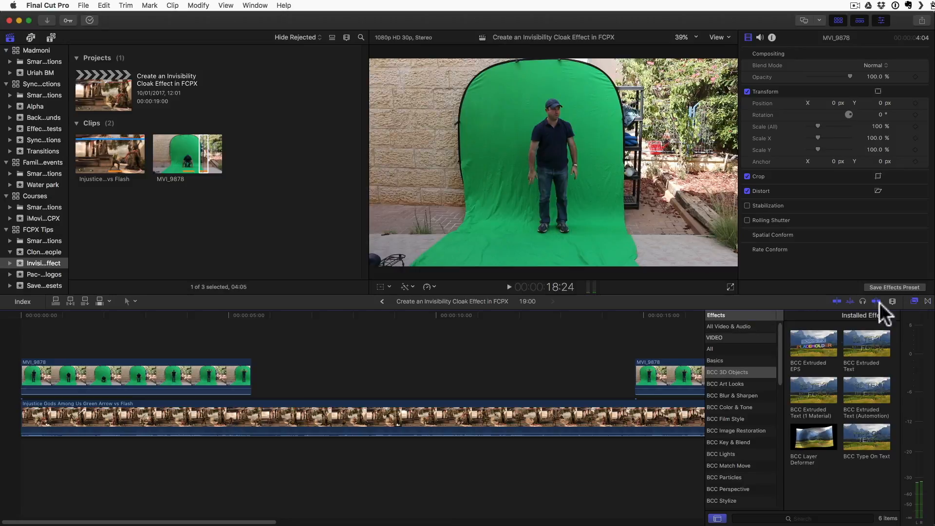
{"action": "left_click", "coordinate": [715, 400]}
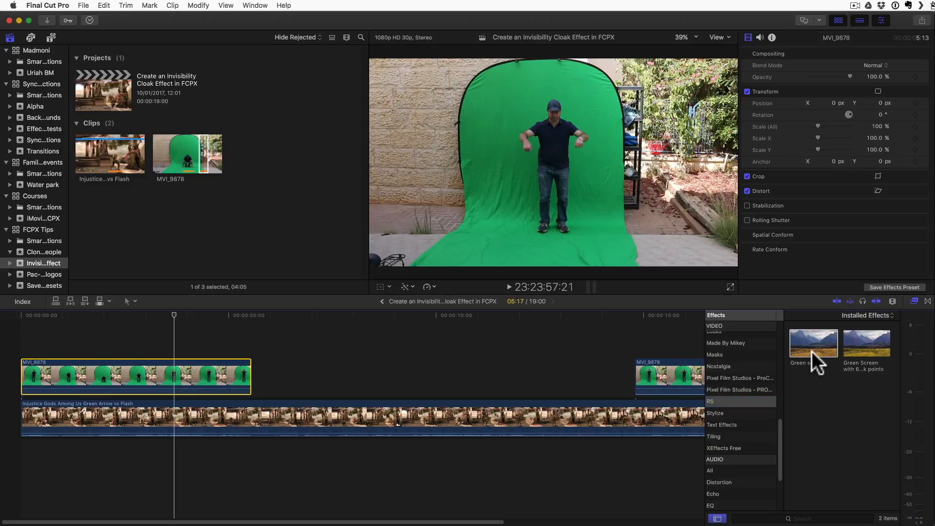
{"action": "left_click", "coordinate": [811, 349]}
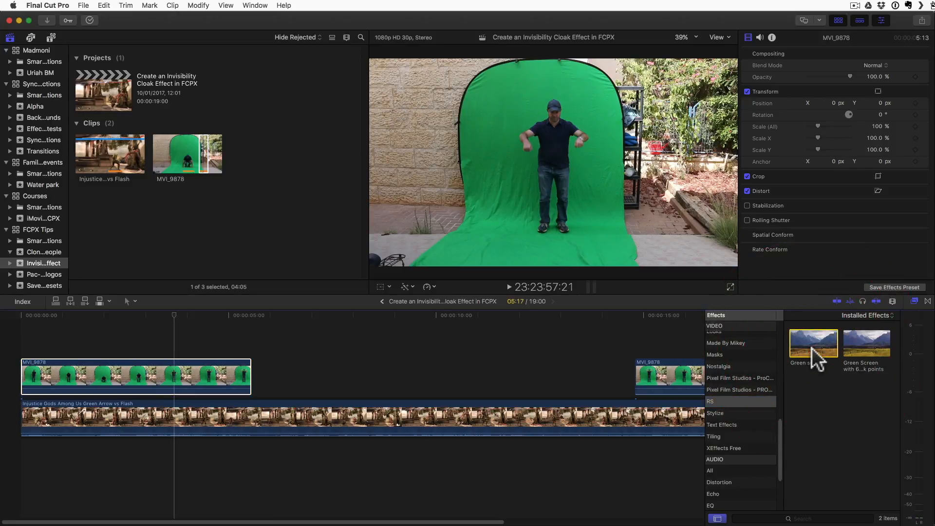
{"action": "left_click_drag", "start_coordinate": [811, 344], "coordinate": [157, 378]}
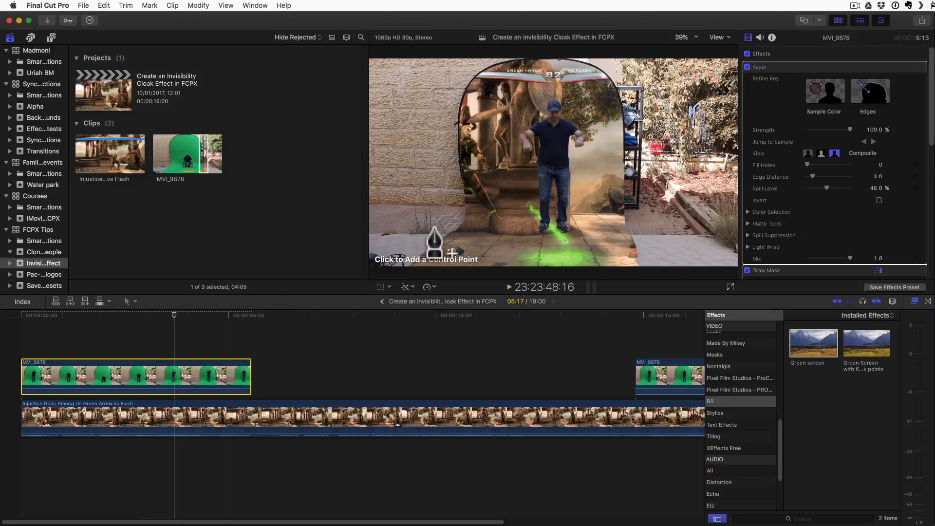
Draw a closed eight-point mask just inside the green backdrop around the man, extending below the frame's lower edge.
{"action": "left_click", "coordinate": [416, 272]}
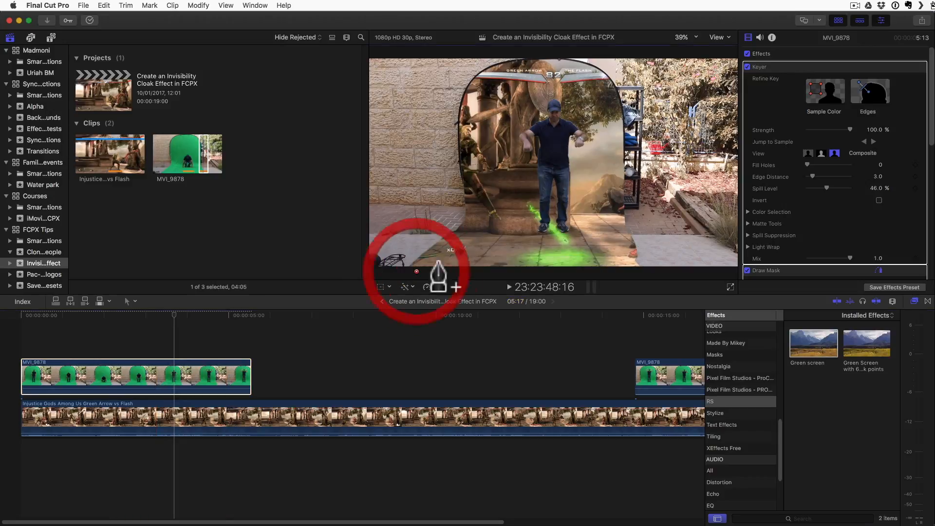
{"action": "left_click", "coordinate": [474, 222]}
{"action": "left_click", "coordinate": [470, 106]}
{"action": "left_click", "coordinate": [499, 75]}
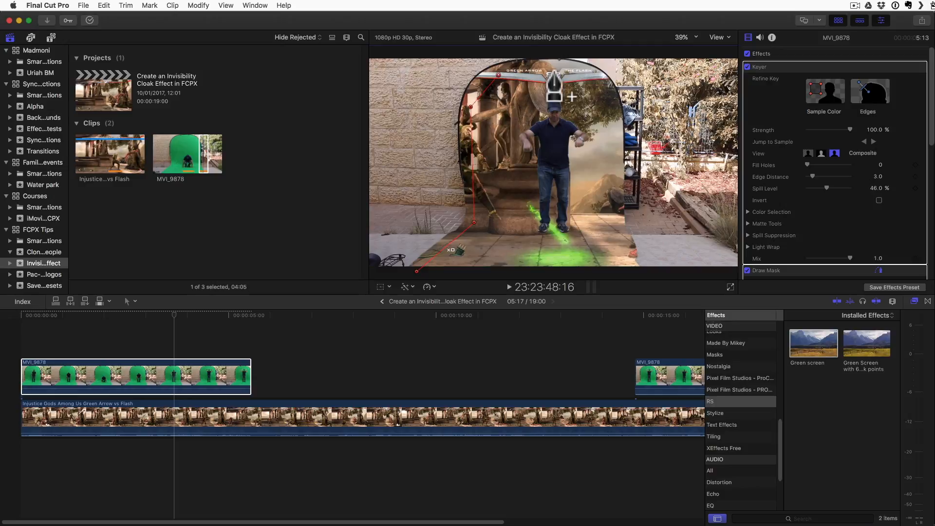
{"action": "left_click", "coordinate": [579, 70]}
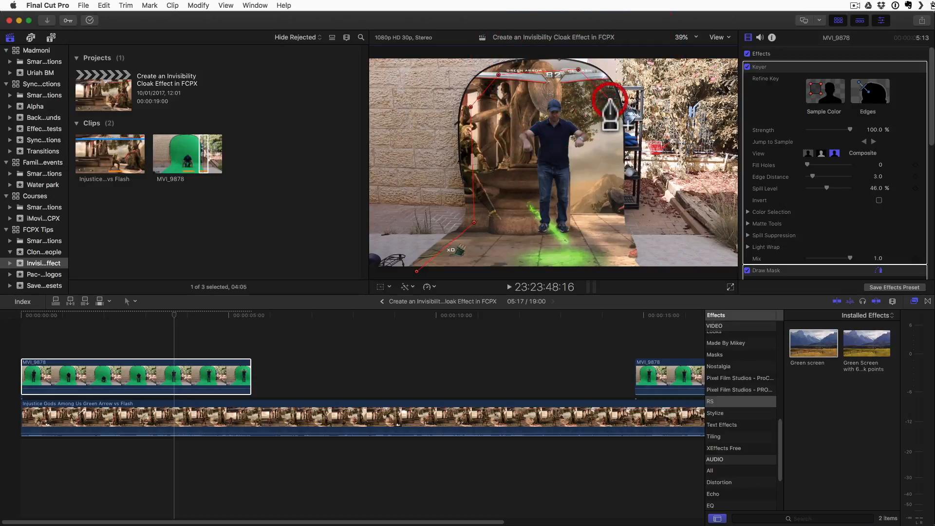
{"action": "left_click", "coordinate": [610, 99]}
{"action": "left_click", "coordinate": [616, 226]}
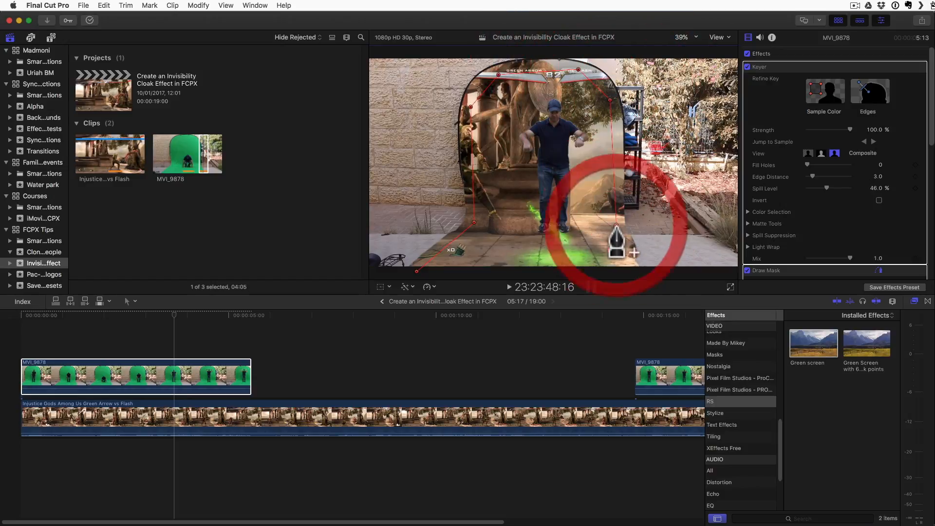
{"action": "left_click", "coordinate": [629, 275]}
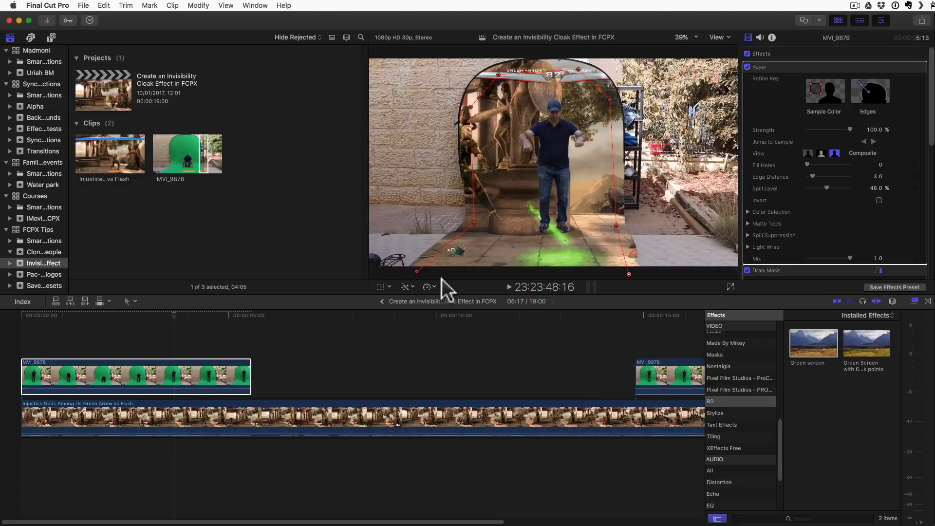
{"action": "left_click", "coordinate": [417, 271]}
Sample the key colour over a tall, narrow strip of the green backdrop beside the man, down to the floor.
{"action": "left_click", "coordinate": [811, 95]}
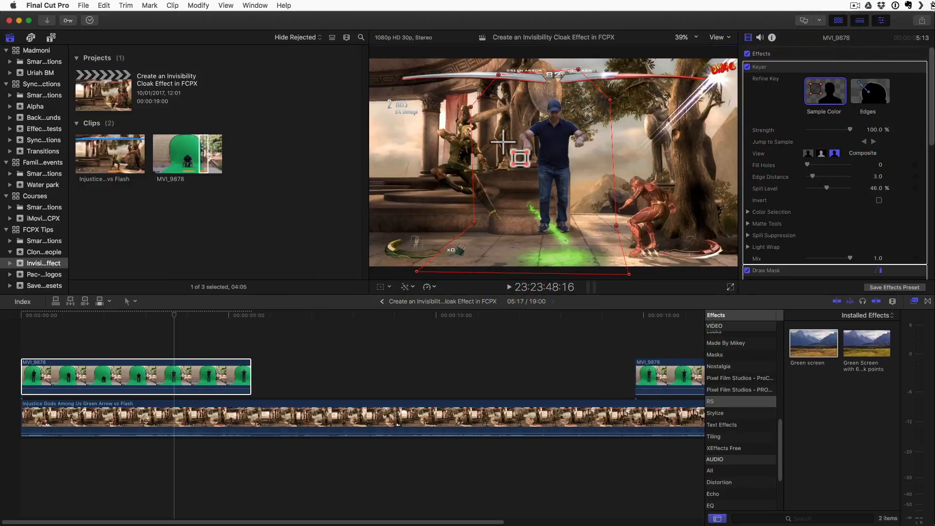
{"action": "left_click", "coordinate": [486, 124]}
{"action": "left_click_drag", "start_coordinate": [511, 205], "coordinate": [512, 261]}
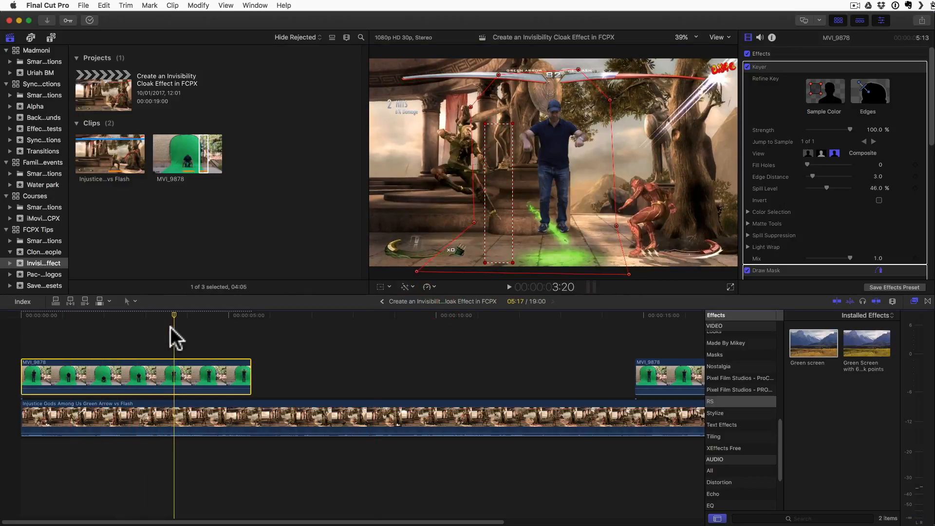
Scale the first MVI_9878 clip to 69% and set its Y position to -227.4 px so the man stands on the ground.
{"action": "scroll", "coordinate": [802, 178], "scroll_direction": "down", "scroll_amount": 8}
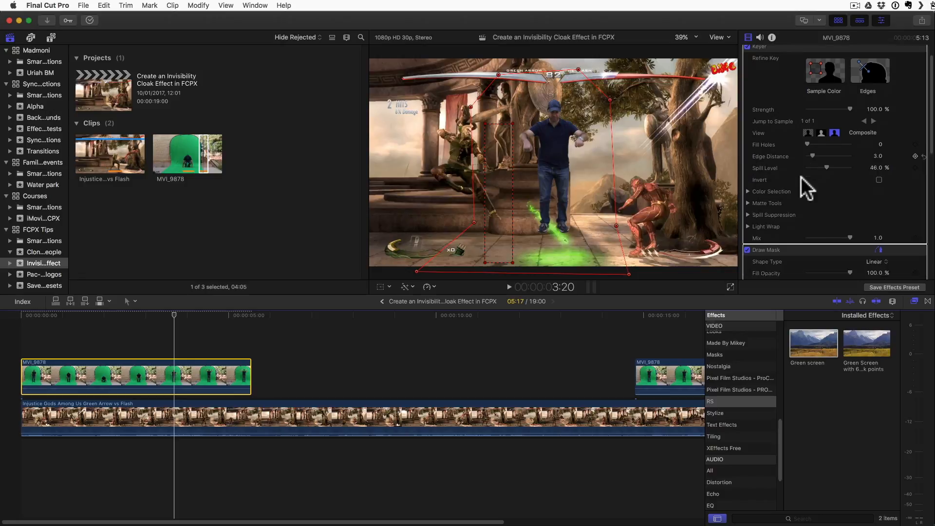
{"action": "scroll", "coordinate": [838, 187], "scroll_direction": "down", "scroll_amount": 1}
{"action": "scroll", "coordinate": [881, 221], "scroll_direction": "down", "scroll_amount": 2}
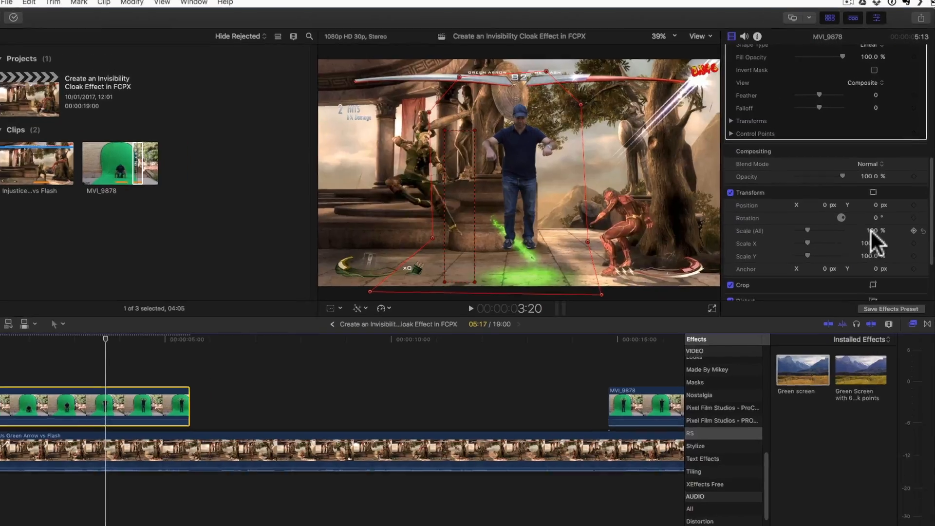
{"action": "left_click_drag", "start_coordinate": [880, 215], "coordinate": [853, 230]}
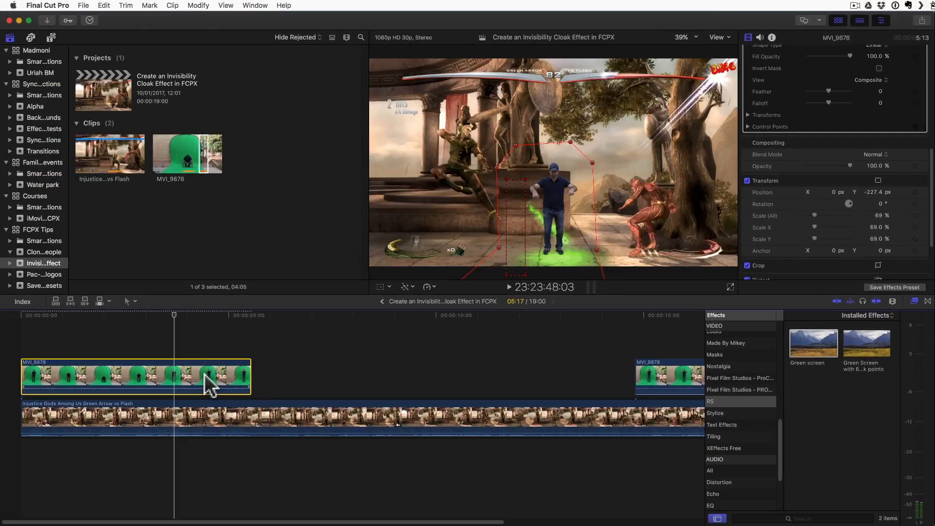
Paste the first MVI_9878 clip's Keyer, Draw Mask, Position and Scale attributes onto the second MVI_9878 clip, with keyframe timing on Stretch to Fit.
{"action": "key", "text": "super+c"}
{"action": "scroll", "coordinate": [210, 385], "scroll_direction": "right", "scroll_amount": 5}
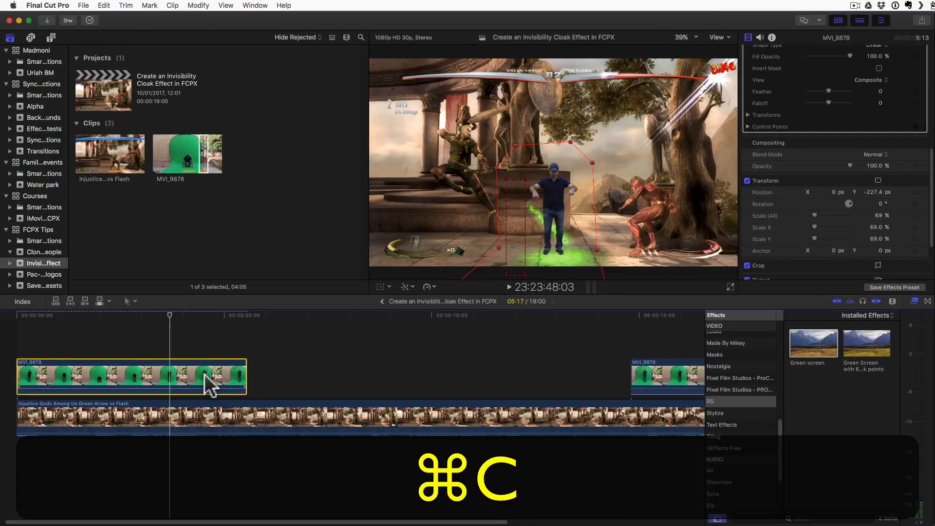
{"action": "left_click", "coordinate": [569, 384]}
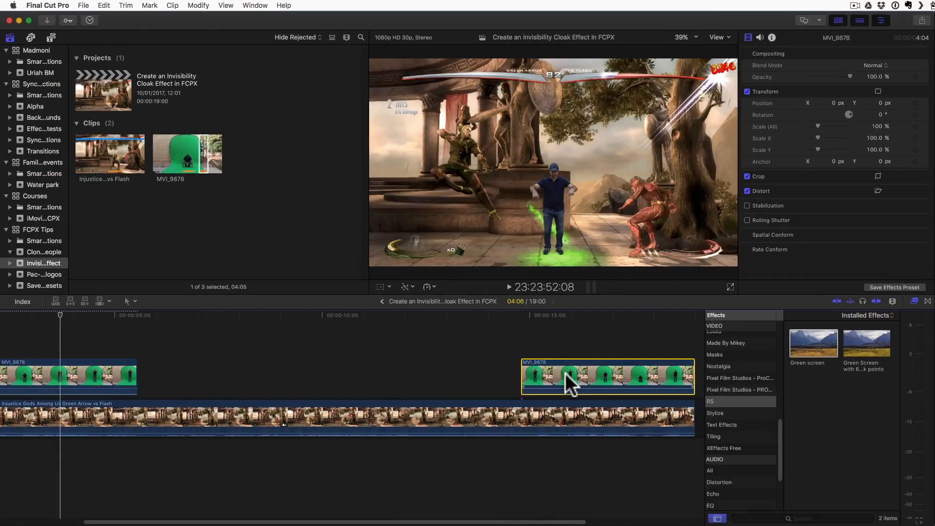
{"action": "key", "text": "shift+super+v"}
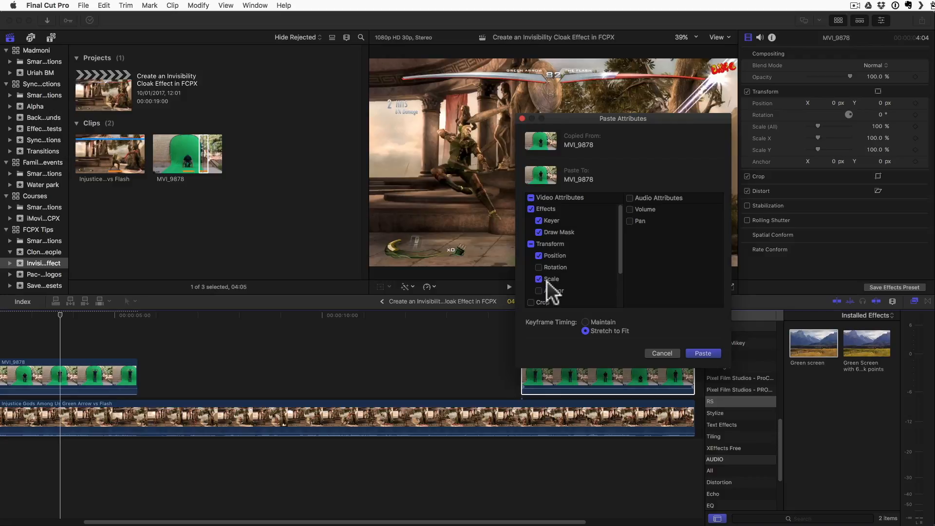
{"action": "left_click", "coordinate": [702, 353]}
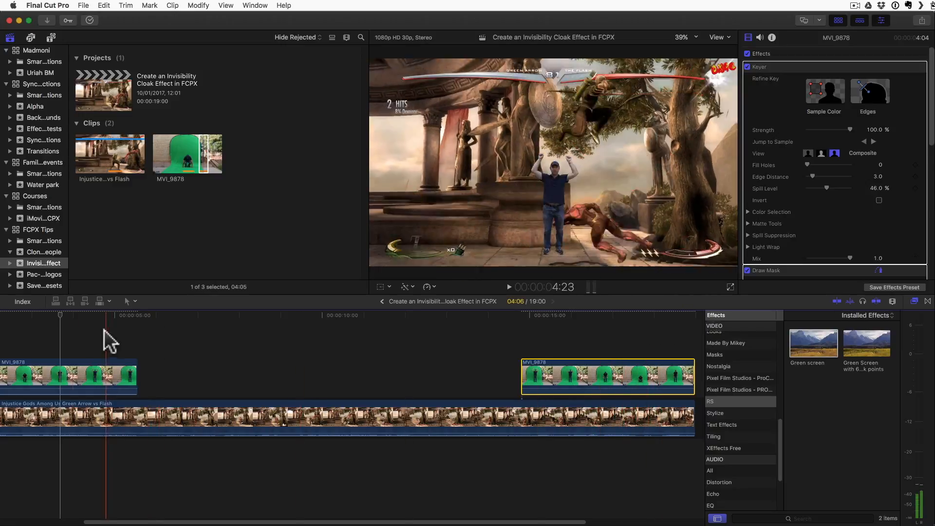
Shift the first MVI_9878 clip horizontally so the man stands near the left edge of the frame.
{"action": "scroll", "coordinate": [108, 341], "scroll_direction": "left", "scroll_amount": 3}
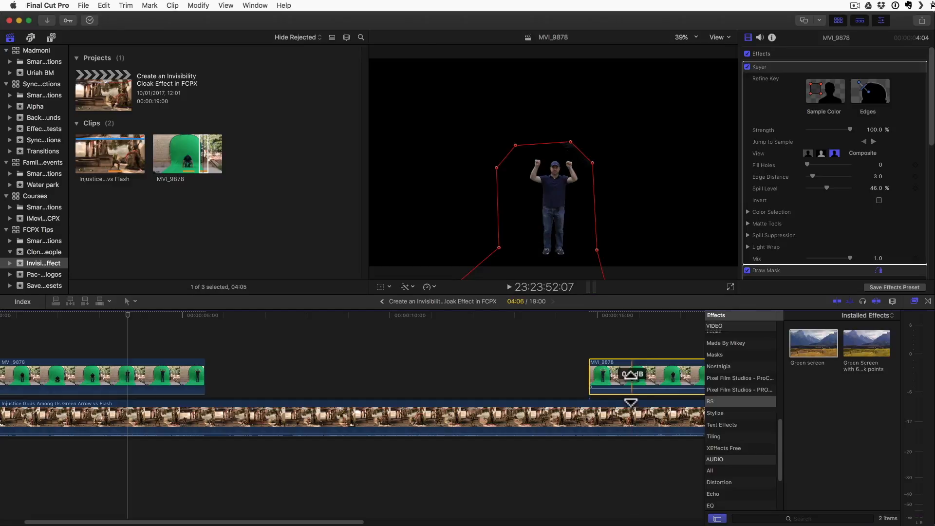
{"action": "left_click", "coordinate": [632, 415]}
{"action": "scroll", "coordinate": [321, 333], "scroll_direction": "left", "scroll_amount": 2}
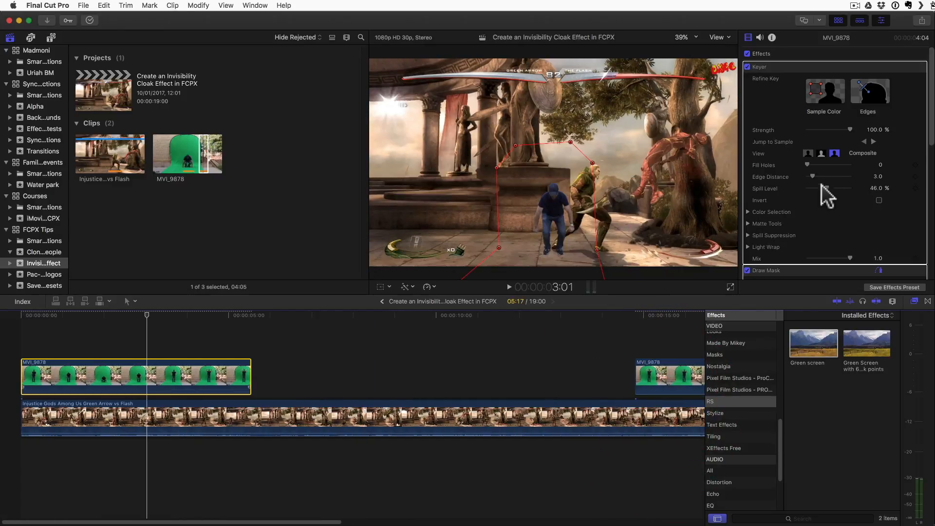
{"action": "scroll", "coordinate": [844, 178], "scroll_direction": "down", "scroll_amount": 10}
{"action": "scroll", "coordinate": [844, 178], "scroll_direction": "down", "scroll_amount": 1}
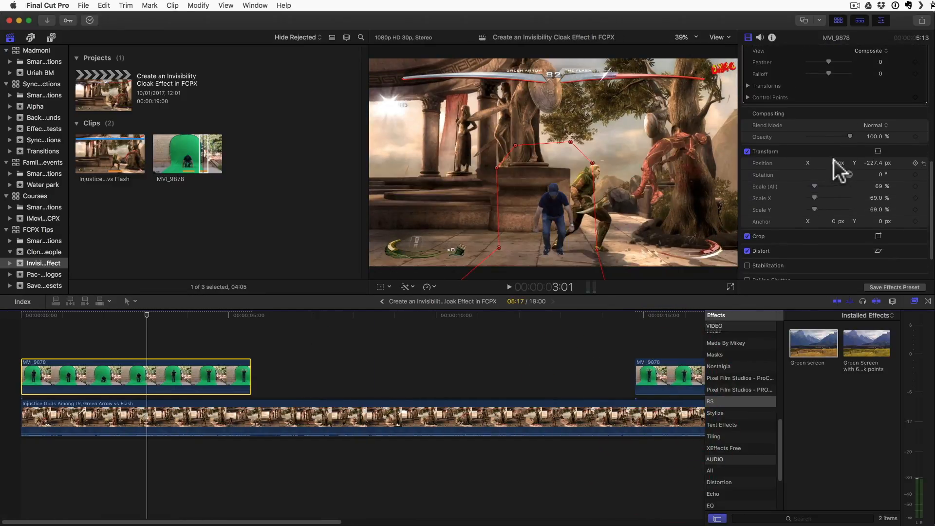
{"action": "left_click_drag", "start_coordinate": [834, 163], "coordinate": [805, 162]}
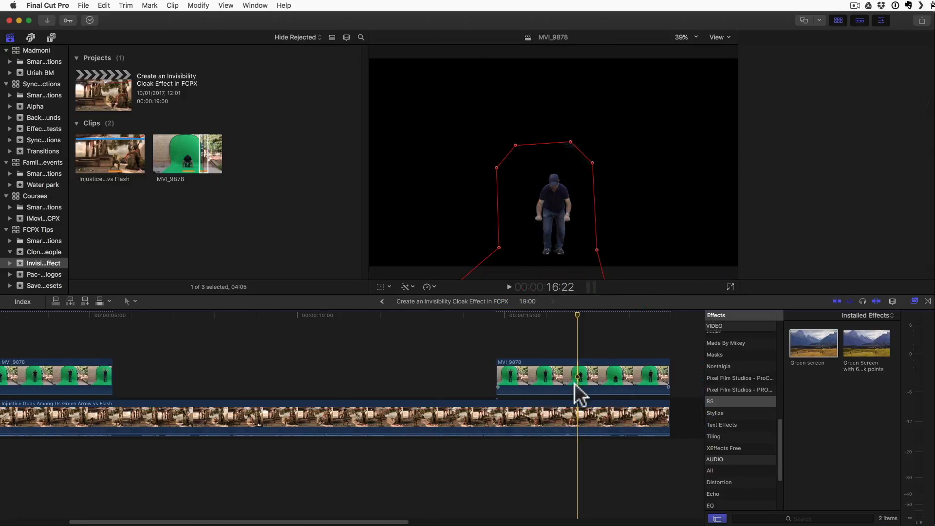
Set the second MVI_9878 clip's X position to 791 px so the man stands near the right edge of the frame.
{"action": "left_click", "coordinate": [571, 385]}
{"action": "scroll", "coordinate": [833, 183], "scroll_direction": "up", "scroll_amount": 5}
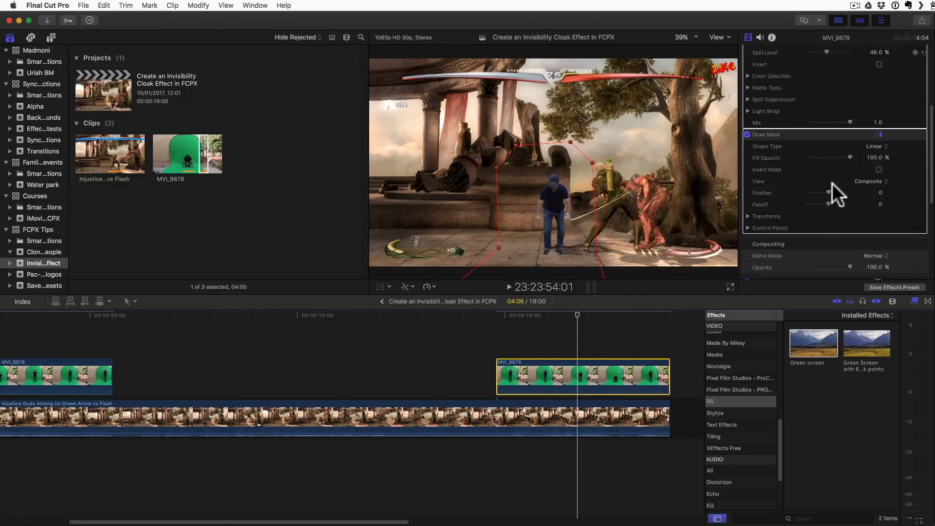
{"action": "scroll", "coordinate": [832, 183], "scroll_direction": "down", "scroll_amount": 4}
{"action": "left_click_drag", "start_coordinate": [834, 200], "coordinate": [872, 200]}
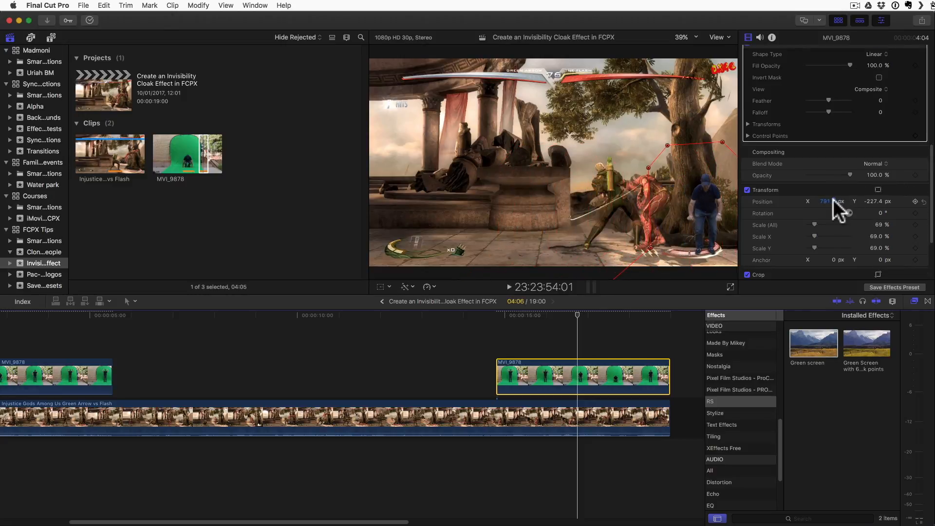
Copy the Injustice background clip and paste the copy at the start of the timeline.
{"action": "scroll", "coordinate": [539, 336], "scroll_direction": "left", "scroll_amount": 5}
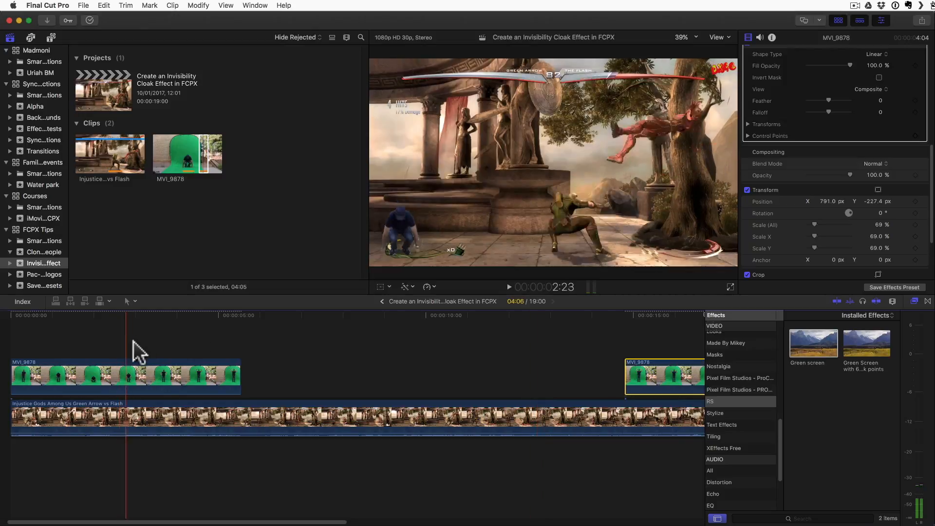
{"action": "left_click", "coordinate": [142, 338]}
{"action": "left_click", "coordinate": [253, 414]}
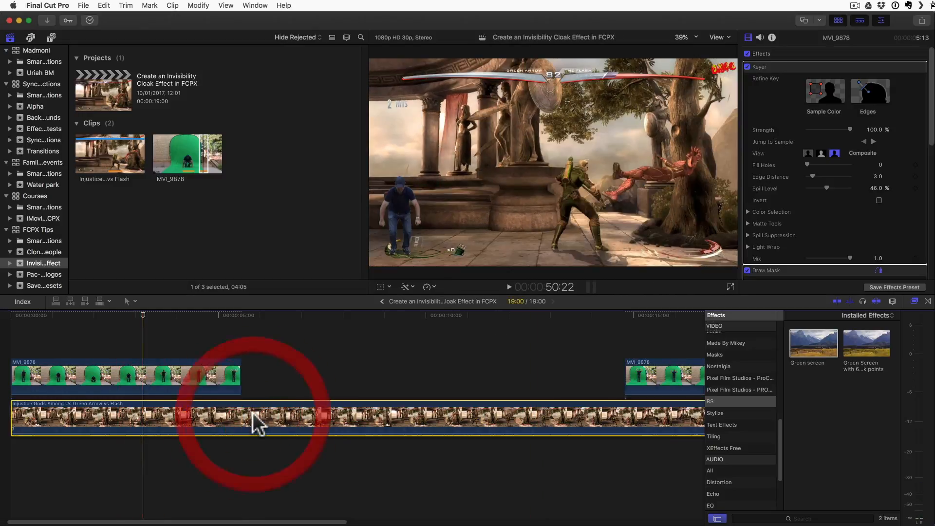
{"action": "key", "text": "super+c"}
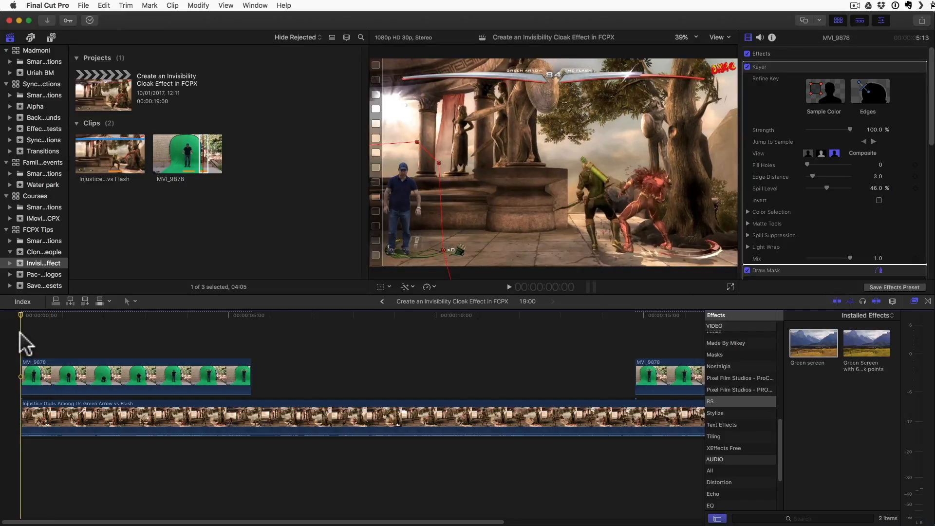
{"action": "key", "text": "super+v"}
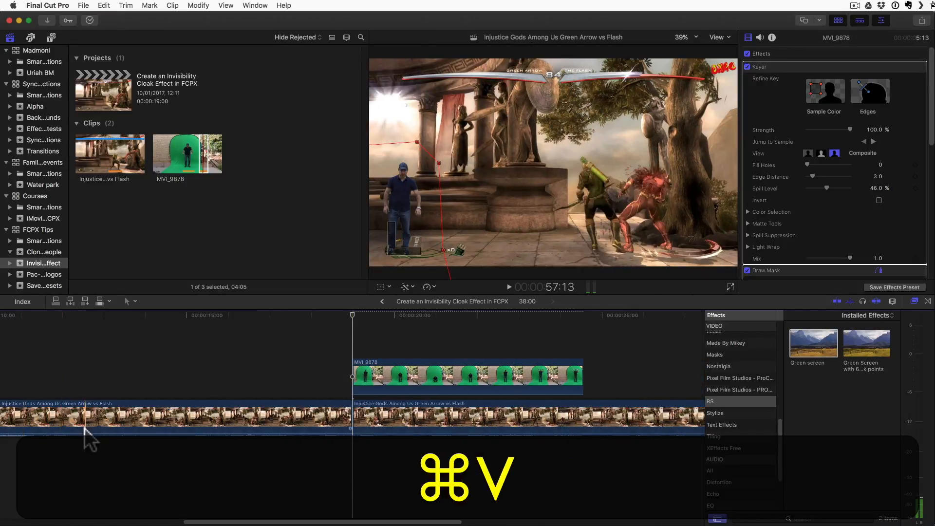
Move the pasted Injustice background clip above the MVI_9878 clips at the timeline start and lower its audio volume.
{"action": "left_click", "coordinate": [94, 385]}
{"action": "left_click_drag", "start_coordinate": [94, 385], "coordinate": [157, 361]}
{"action": "scroll", "coordinate": [152, 351], "scroll_direction": "left", "scroll_amount": 8}
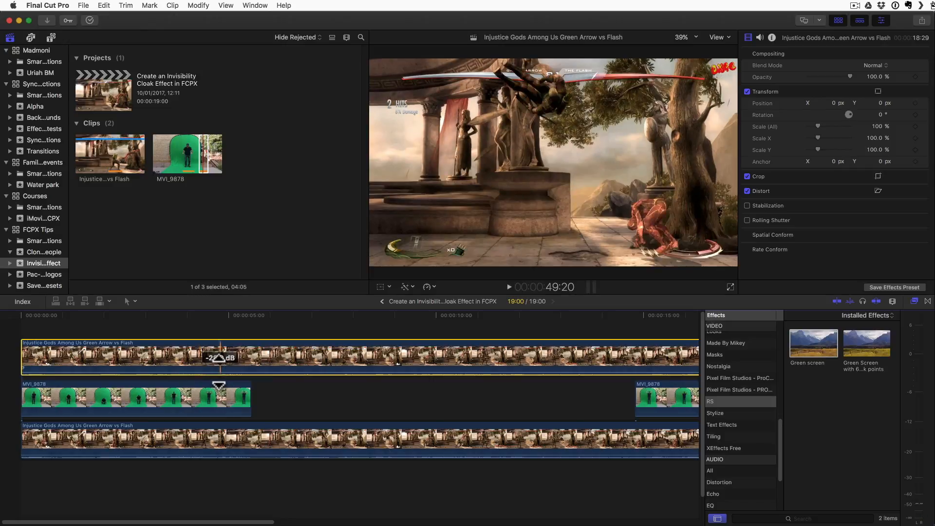
{"action": "left_click_drag", "start_coordinate": [219, 372], "coordinate": [222, 391]}
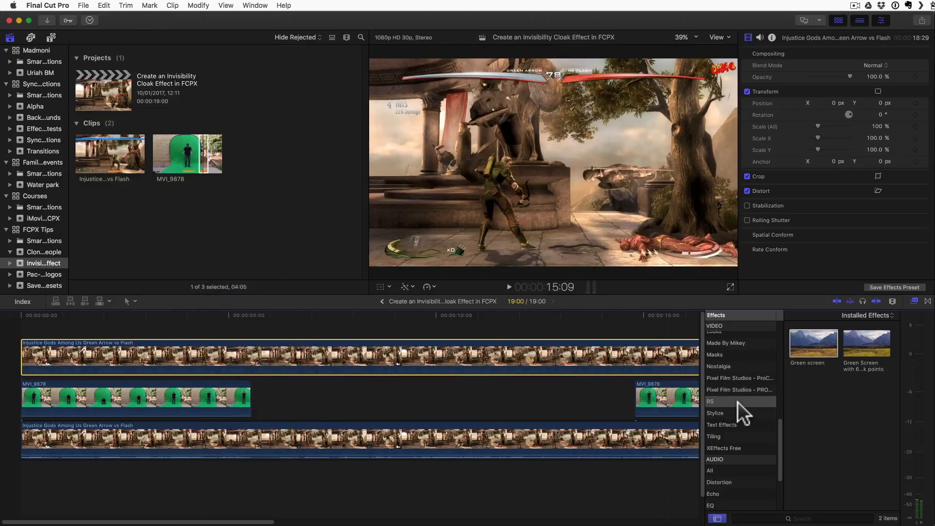
Apply the Draw Mask effect to the top background clip and lower its opacity to 17.24%.
{"action": "left_click", "coordinate": [714, 356]}
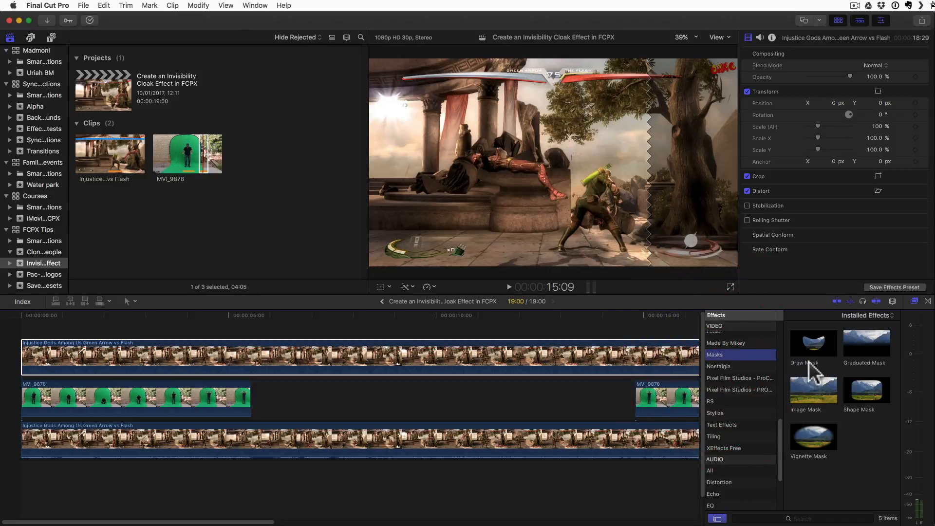
{"action": "mouse_move", "coordinate": [813, 345]}
{"action": "left_mouse_down"}
{"action": "mouse_move", "coordinate": [689, 328]}
{"action": "mouse_move", "coordinate": [261, 359]}
{"action": "left_mouse_up"}
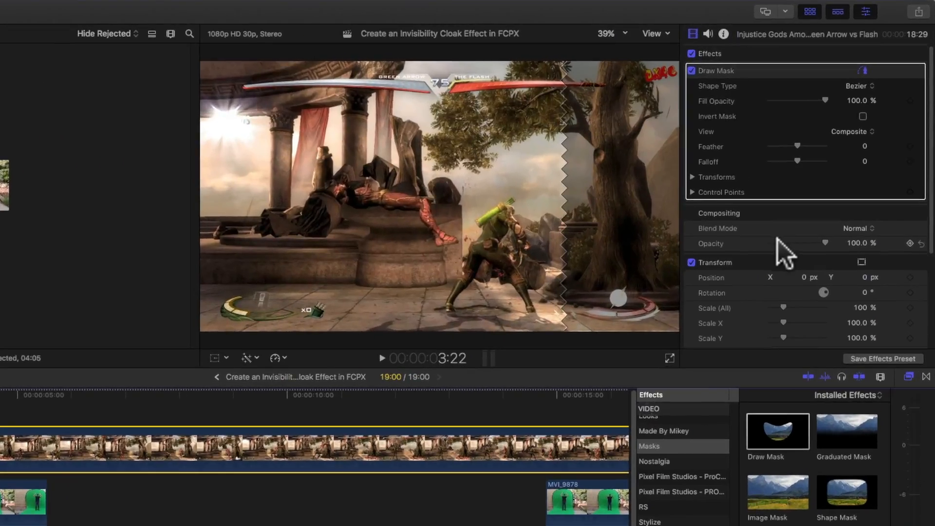
{"action": "scroll", "coordinate": [815, 196], "scroll_direction": "down", "scroll_amount": 2}
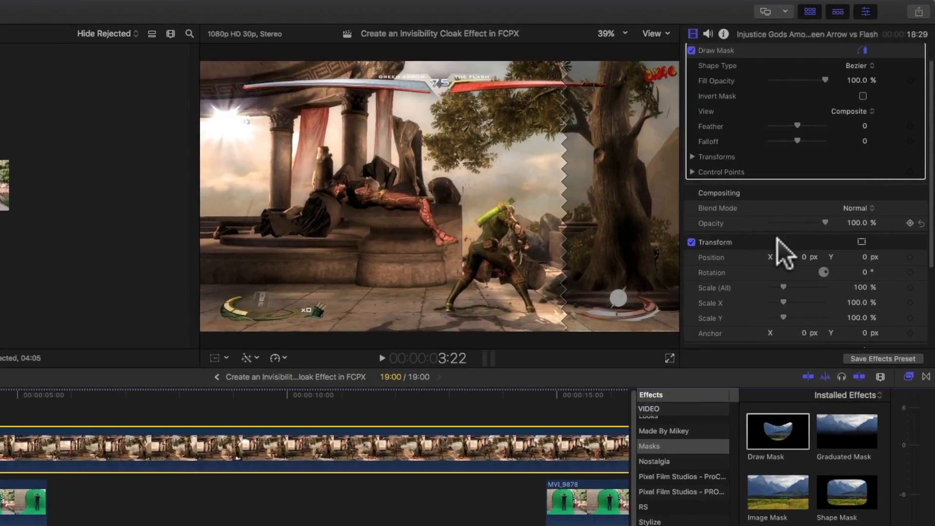
{"action": "left_click_drag", "start_coordinate": [826, 223], "coordinate": [791, 218]}
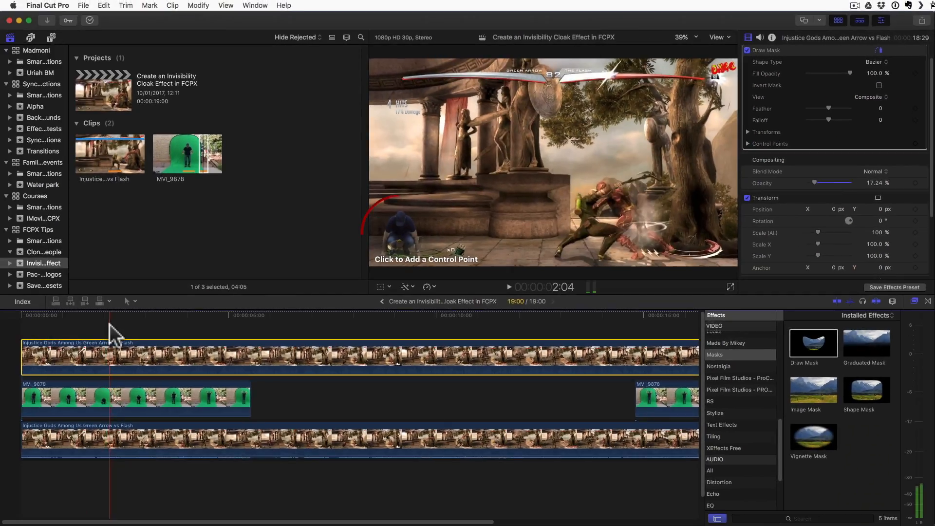
At 4:22, draw a closed mask around the man and his raised arms on the top background clip.
{"action": "left_click", "coordinate": [88, 332]}
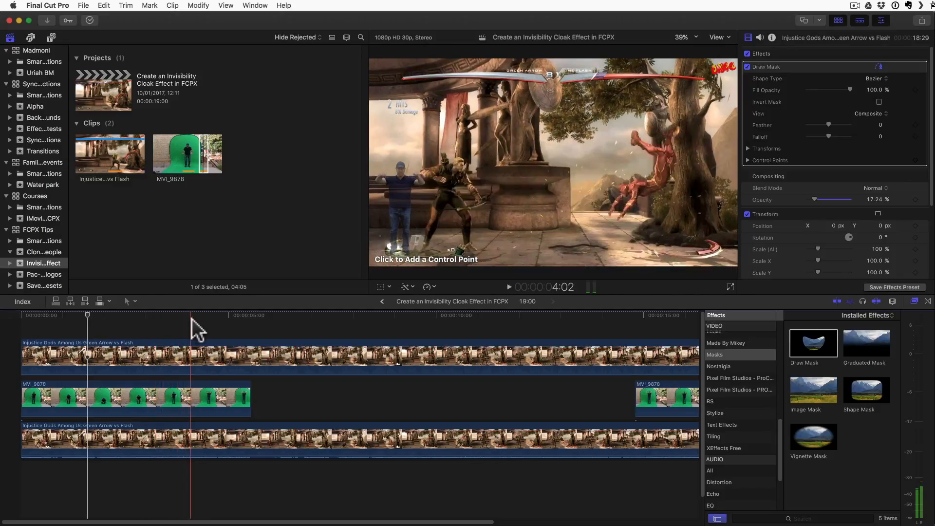
{"action": "left_click", "coordinate": [218, 323]}
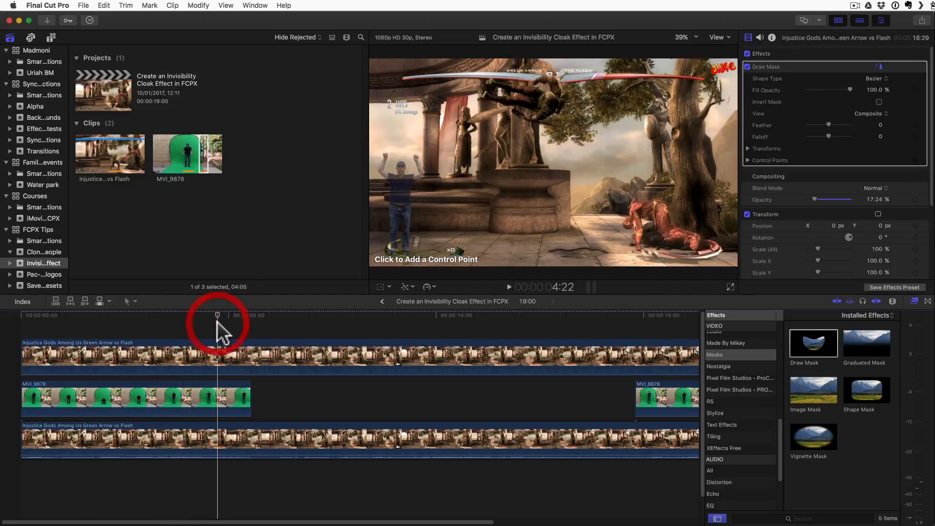
{"action": "left_click", "coordinate": [382, 153]}
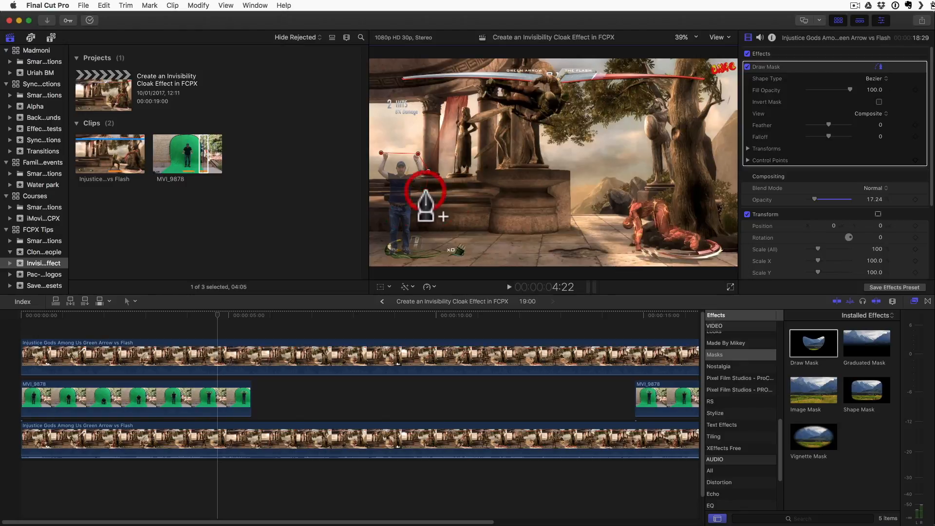
{"action": "left_click", "coordinate": [426, 192]}
{"action": "left_click", "coordinate": [428, 214]}
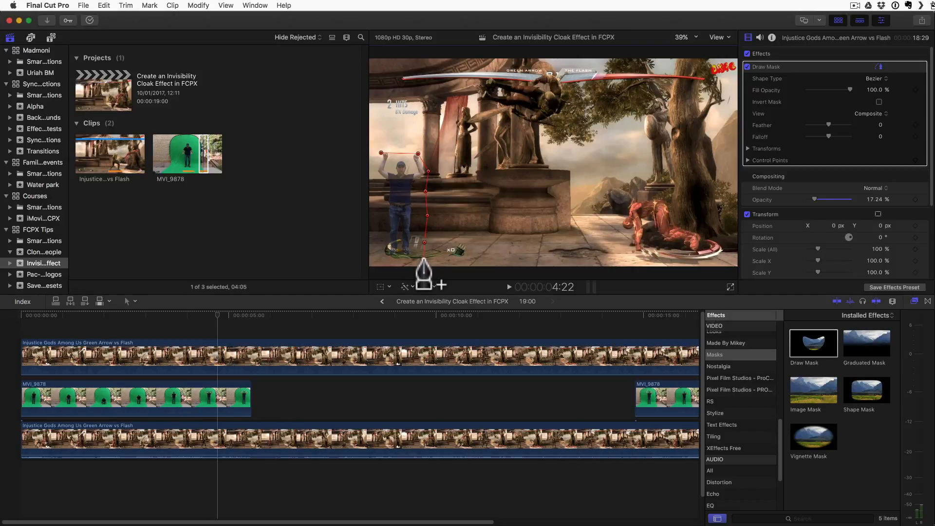
{"action": "left_click", "coordinate": [423, 257]}
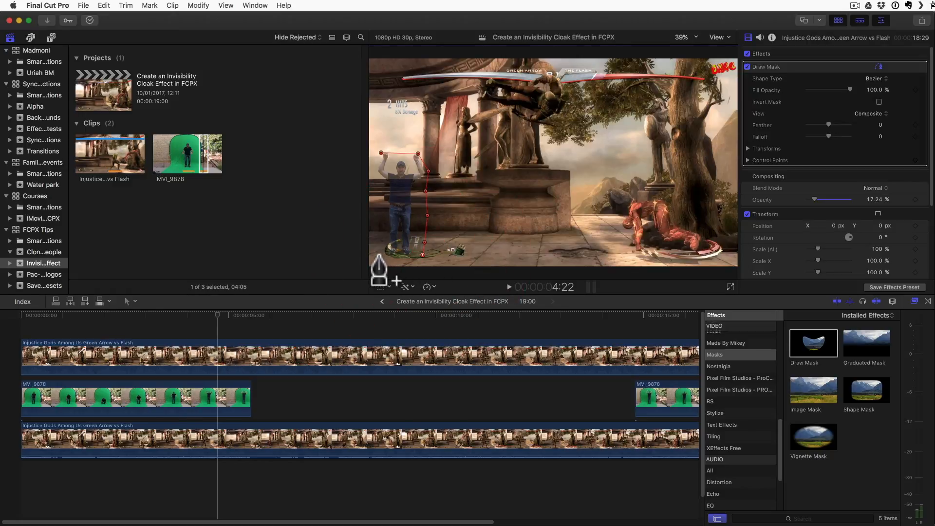
{"action": "left_click", "coordinate": [379, 255]}
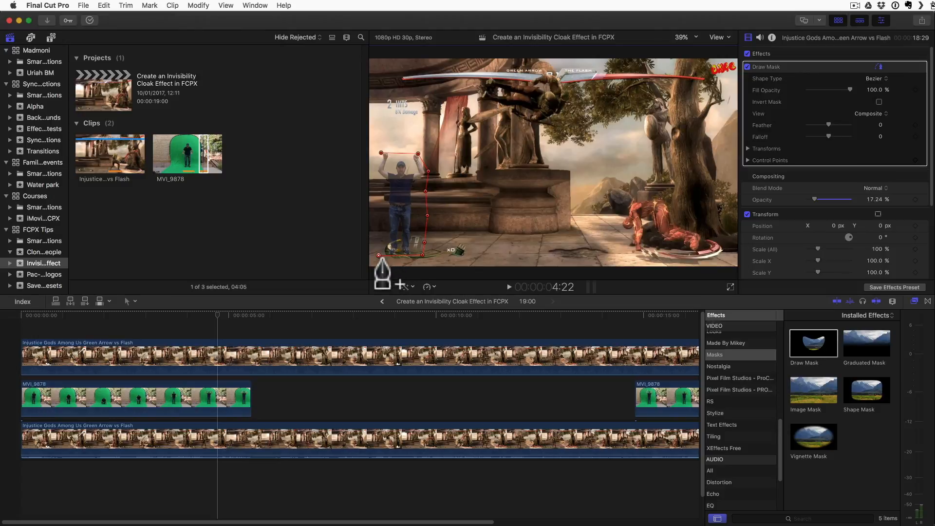
{"action": "left_click", "coordinate": [377, 227]}
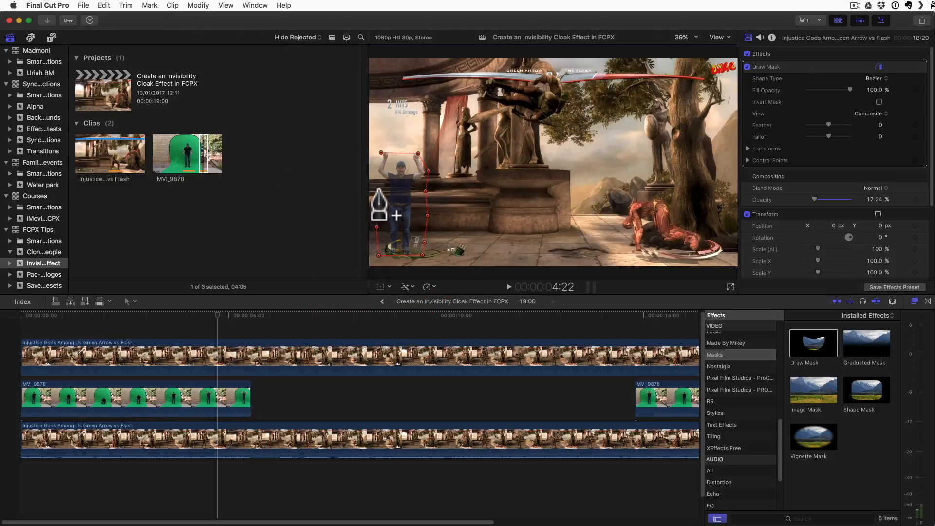
{"action": "left_click", "coordinate": [373, 171]}
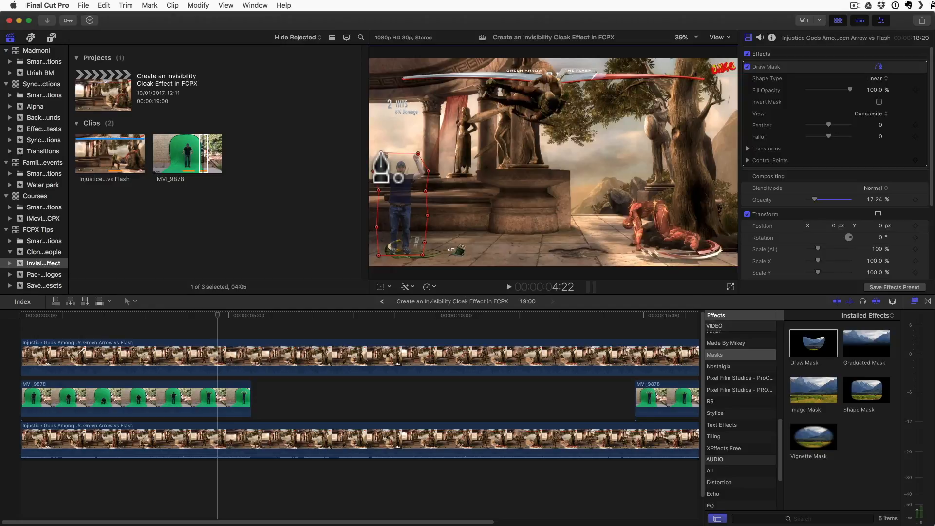
Review the drawn mask's control point list and add a Control Points keyframe at 4:22.
{"action": "left_click", "coordinate": [218, 346]}
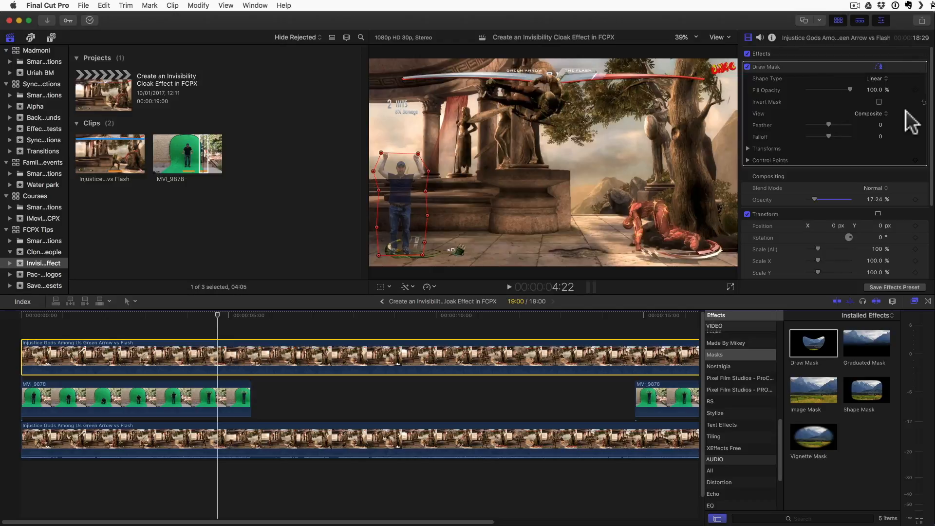
{"action": "left_click", "coordinate": [748, 159]}
{"action": "scroll", "coordinate": [787, 199], "scroll_direction": "down", "scroll_amount": 3}
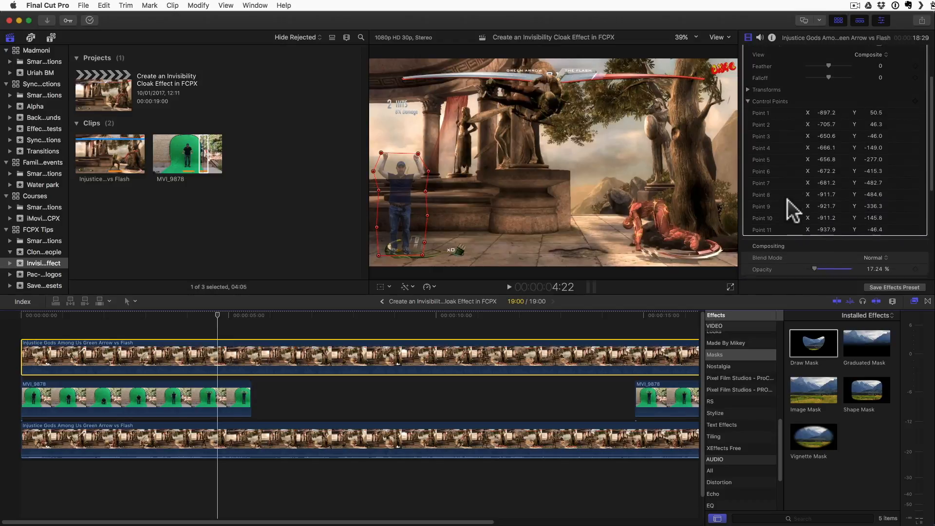
{"action": "scroll", "coordinate": [787, 200], "scroll_direction": "up", "scroll_amount": 3}
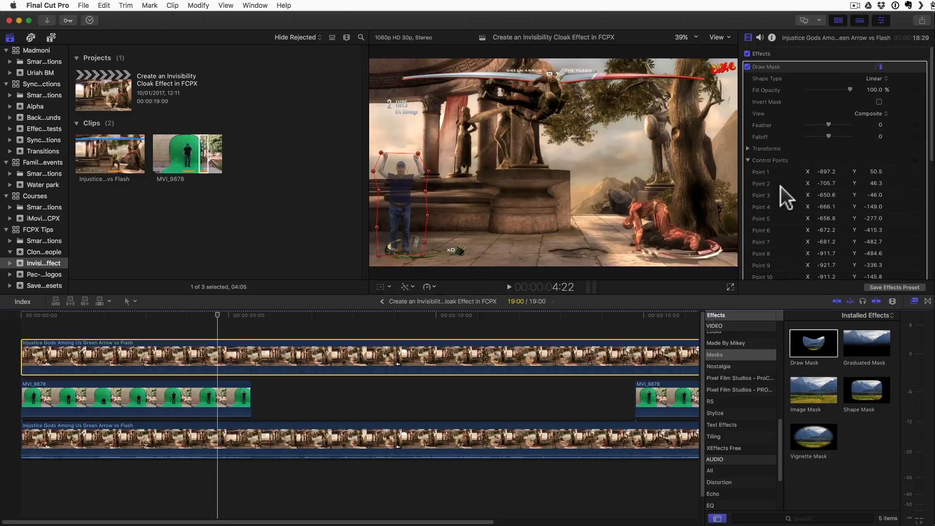
{"action": "left_click", "coordinate": [748, 159]}
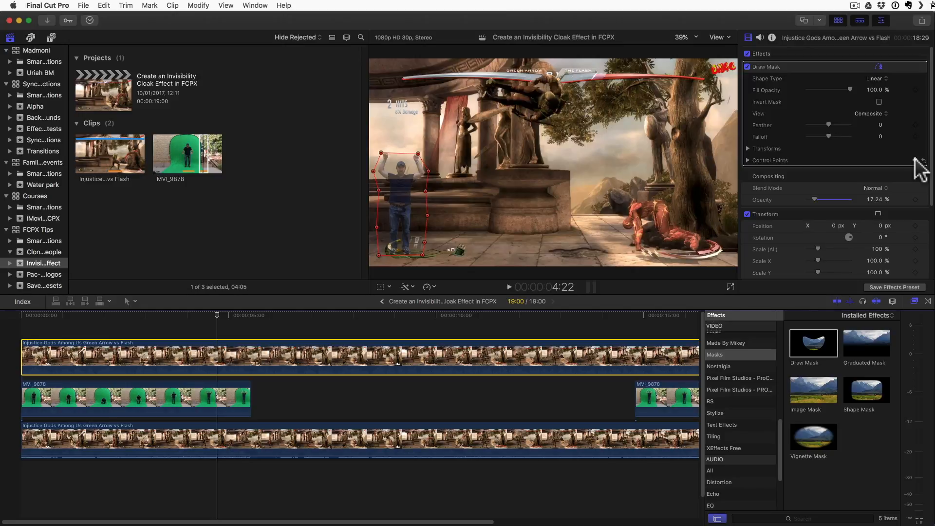
Step back to 4:16 and nudge the mask's upper edge down to match the man's hands.
{"action": "key", "text": "Left"}
{"action": "key", "text": "Left"}
{"action": "key", "text": "Left"}
{"action": "key", "text": "Left"}
{"action": "key", "text": "Left"}
{"action": "key", "text": "Left"}
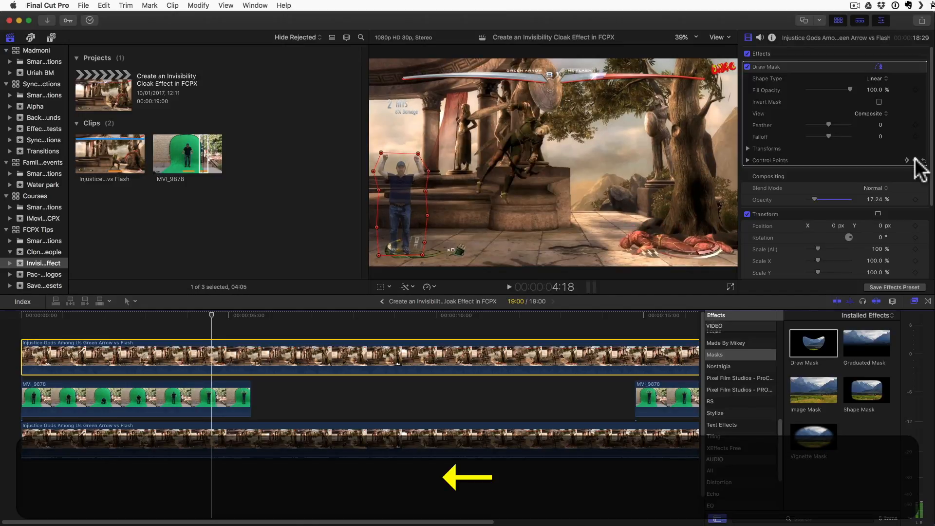
{"action": "left_click", "coordinate": [382, 155]}
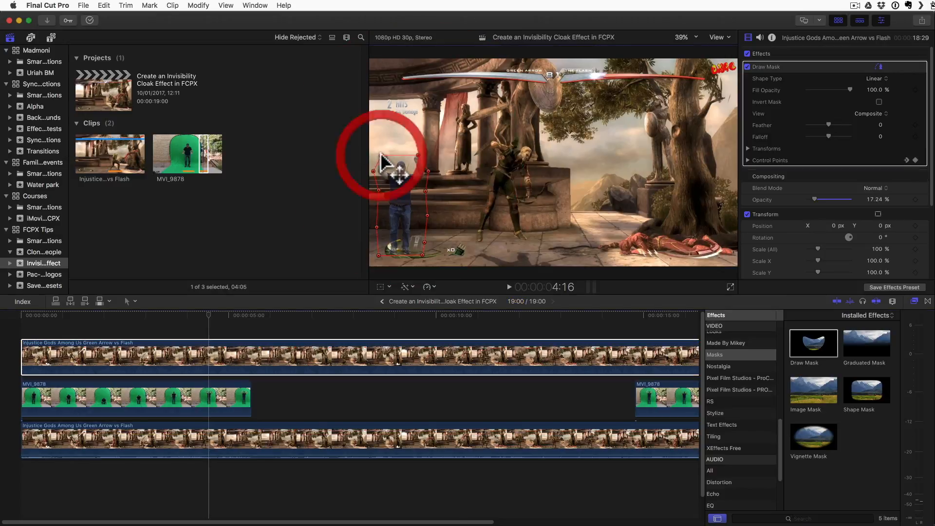
Step back four frames from 4:16 and lower the mask's top and upper side points with the man's hands.
{"action": "key", "text": "Left"}
{"action": "key", "text": "Left"}
{"action": "key", "text": "Left"}
{"action": "key", "text": "Left"}
{"action": "left_click", "coordinate": [382, 156]}
{"action": "left_click_drag", "start_coordinate": [428, 172], "coordinate": [426, 198]}
{"action": "left_click_drag", "start_coordinate": [373, 172], "coordinate": [379, 201]}
Step back six more frames and lower the mask's top edge and side points to follow the man's arms.
{"action": "key", "text": "Left"}
{"action": "key", "text": "Left"}
{"action": "key", "text": "Left"}
{"action": "key", "text": "Left"}
{"action": "key", "text": "Left"}
{"action": "key", "text": "Left"}
{"action": "left_click_drag", "start_coordinate": [425, 224], "coordinate": [377, 239]}
{"action": "left_click_drag", "start_coordinate": [378, 201], "coordinate": [425, 212]}
{"action": "mouse_move", "coordinate": [382, 159]}
{"action": "left_mouse_down"}
{"action": "mouse_move", "coordinate": [418, 167]}
{"action": "mouse_move", "coordinate": [383, 167]}
{"action": "left_mouse_up"}
Step back to 4:02 and fit the mask's upper edge and side points to the man's lowering hands.
{"action": "key", "text": "Left"}
{"action": "key", "text": "Left"}
{"action": "key", "text": "Left"}
{"action": "key", "text": "Left"}
{"action": "key", "text": "Left"}
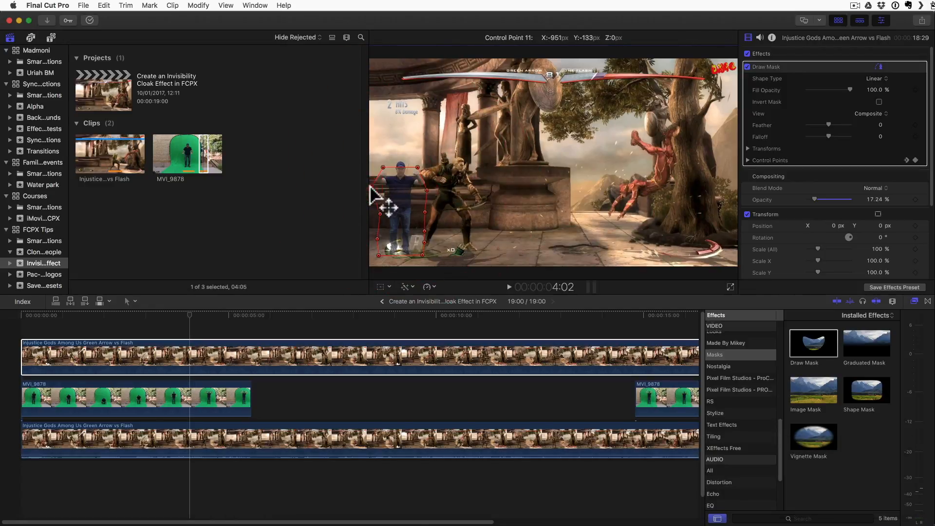
Reshape the mask at 3:27 and 3:23 so its upper edge follows the man's hands down to chest height.
{"action": "key", "text": "Left"}
{"action": "key", "text": "Left"}
{"action": "key", "text": "Left"}
{"action": "key", "text": "Left"}
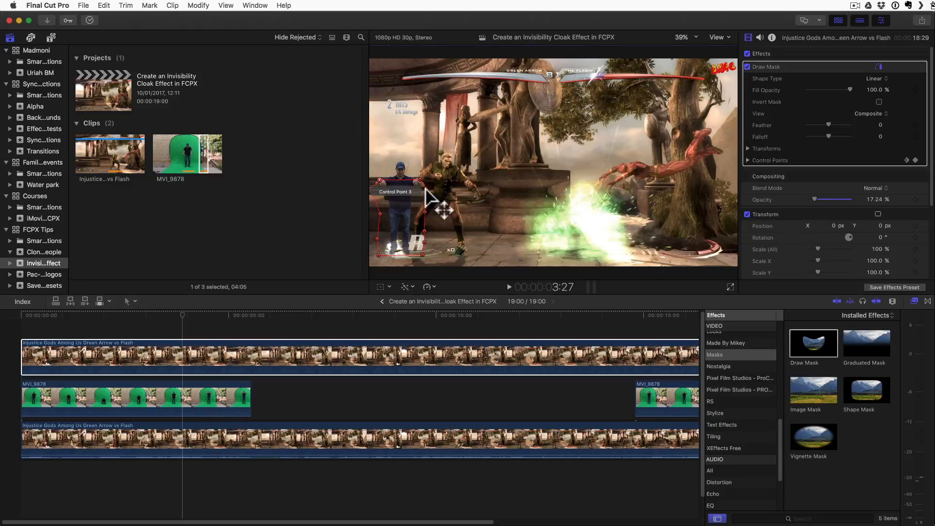
{"action": "key", "text": "Left"}
{"action": "key", "text": "Left"}
{"action": "key", "text": "Left"}
{"action": "key", "text": "Left"}
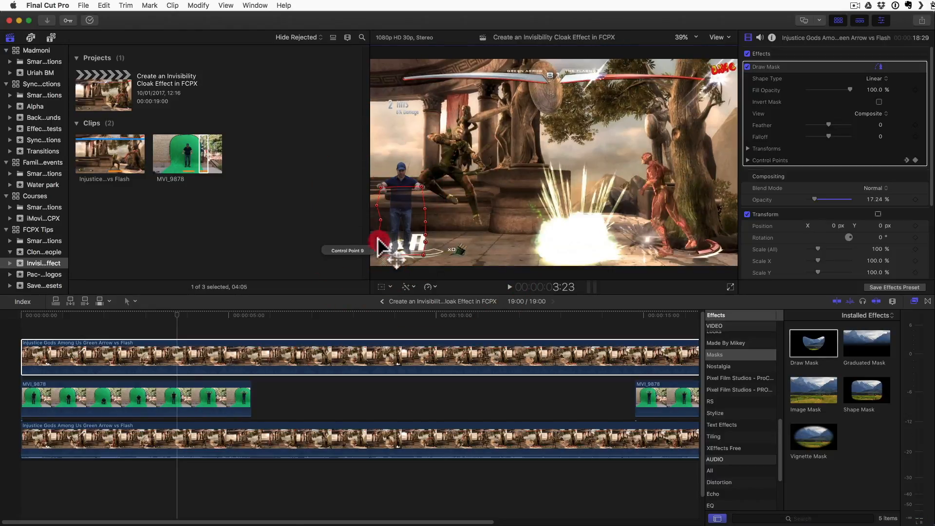
Step back four frames from 3:23 and lower the mask's top and both sides' control points.
{"action": "key", "text": "Left"}
{"action": "key", "text": "Left"}
{"action": "key", "text": "Left"}
{"action": "key", "text": "Left"}
{"action": "left_click_drag", "start_coordinate": [382, 187], "coordinate": [421, 216]}
{"action": "left_click_drag", "start_coordinate": [377, 205], "coordinate": [421, 231]}
{"action": "left_click_drag", "start_coordinate": [426, 234], "coordinate": [422, 248]}
{"action": "left_click_drag", "start_coordinate": [380, 231], "coordinate": [382, 248]}
Step back another four frames and lower the mask's right-hand control points along the man's side.
{"action": "key", "text": "Left"}
{"action": "key", "text": "Left"}
{"action": "key", "text": "Left"}
{"action": "key", "text": "Left"}
{"action": "left_click_drag", "start_coordinate": [420, 199], "coordinate": [420, 221]}
{"action": "left_click_drag", "start_coordinate": [422, 233], "coordinate": [420, 235]}
Step back four more frames and lower the mask's top corners and left side point towards the man's legs.
{"action": "key", "text": "Left"}
{"action": "key", "text": "Left"}
{"action": "key", "text": "Left"}
{"action": "key", "text": "Left"}
{"action": "left_click_drag", "start_coordinate": [420, 203], "coordinate": [419, 211]}
{"action": "left_click_drag", "start_coordinate": [383, 205], "coordinate": [419, 228]}
{"action": "mouse_move", "coordinate": [385, 227]}
{"action": "left_mouse_down"}
{"action": "mouse_move", "coordinate": [417, 230]}
{"action": "mouse_move", "coordinate": [384, 245]}
{"action": "left_mouse_up"}
Step back to 3:08 and lower the mask's top corners and side points to match the bending man's hands.
{"action": "key", "text": "Left"}
{"action": "key", "text": "Left"}
{"action": "key", "text": "Left"}
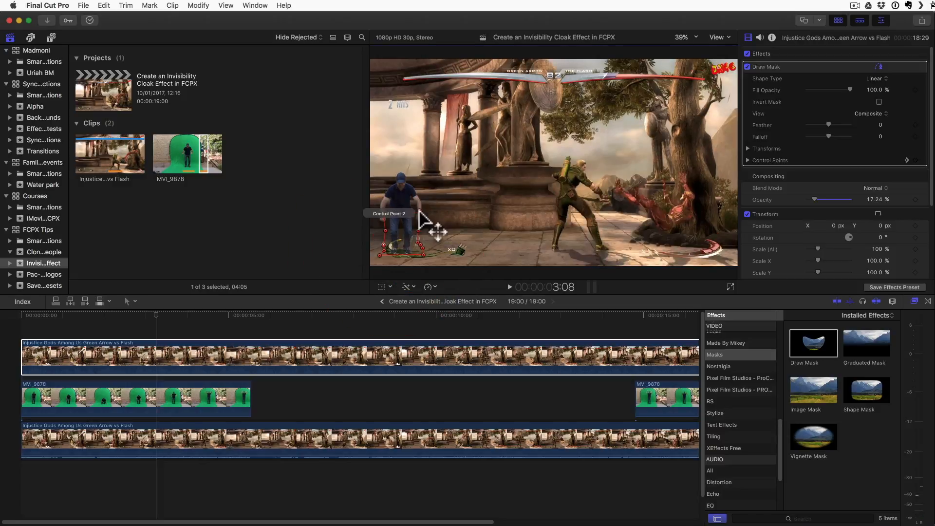
{"action": "left_click_drag", "start_coordinate": [419, 211], "coordinate": [419, 219]}
{"action": "left_click_drag", "start_coordinate": [383, 214], "coordinate": [382, 220]}
{"action": "left_click_drag", "start_coordinate": [417, 230], "coordinate": [421, 237]}
{"action": "mouse_move", "coordinate": [386, 230]}
{"action": "left_mouse_down"}
{"action": "mouse_move", "coordinate": [421, 248]}
{"action": "mouse_move", "coordinate": [384, 243]}
{"action": "mouse_move", "coordinate": [418, 225]}
{"action": "mouse_move", "coordinate": [382, 227]}
{"action": "left_mouse_up"}
Step back four frames from 3:08 and lower the mask's upper right points to the man's shins.
{"action": "key", "text": "Left"}
{"action": "key", "text": "Left"}
{"action": "key", "text": "Left"}
{"action": "key", "text": "Left"}
{"action": "left_click_drag", "start_coordinate": [421, 236], "coordinate": [417, 245]}
Step back four more frames and push the mask's remaining upper points down near the man's feet.
{"action": "key", "text": "Left"}
{"action": "key", "text": "Left"}
{"action": "key", "text": "Left"}
{"action": "key", "text": "Left"}
{"action": "mouse_move", "coordinate": [384, 242]}
{"action": "left_mouse_down"}
{"action": "mouse_move", "coordinate": [387, 250]}
{"action": "mouse_move", "coordinate": [418, 232]}
{"action": "mouse_move", "coordinate": [382, 234]}
{"action": "left_mouse_up"}
{"action": "left_click_drag", "start_coordinate": [385, 236], "coordinate": [384, 244]}
{"action": "mouse_move", "coordinate": [417, 245]}
{"action": "left_mouse_down"}
{"action": "mouse_move", "coordinate": [387, 253]}
{"action": "mouse_move", "coordinate": [418, 241]}
{"action": "mouse_move", "coordinate": [384, 239]}
{"action": "mouse_move", "coordinate": [417, 244]}
{"action": "mouse_move", "coordinate": [384, 247]}
{"action": "mouse_move", "coordinate": [417, 253]}
{"action": "left_mouse_up"}
Step back to 2:14, flattening the mask's remaining control points to the ground at the man's feet.
{"action": "key", "text": "Left"}
{"action": "key", "text": "Left"}
{"action": "key", "text": "Left"}
{"action": "key", "text": "Left"}
{"action": "key", "text": "Left"}
{"action": "key", "text": "Left"}
{"action": "key", "text": "Left"}
{"action": "key", "text": "Left"}
{"action": "key", "text": "Left"}
{"action": "key", "text": "Left"}
{"action": "key", "text": "Left"}
{"action": "key", "text": "Left"}
{"action": "key", "text": "Left"}
{"action": "mouse_move", "coordinate": [385, 247]}
{"action": "left_mouse_down"}
{"action": "mouse_move", "coordinate": [416, 255]}
{"action": "mouse_move", "coordinate": [385, 252]}
{"action": "left_mouse_up"}
{"action": "key", "text": "Left"}
{"action": "key", "text": "Left"}
{"action": "key", "text": "Left"}
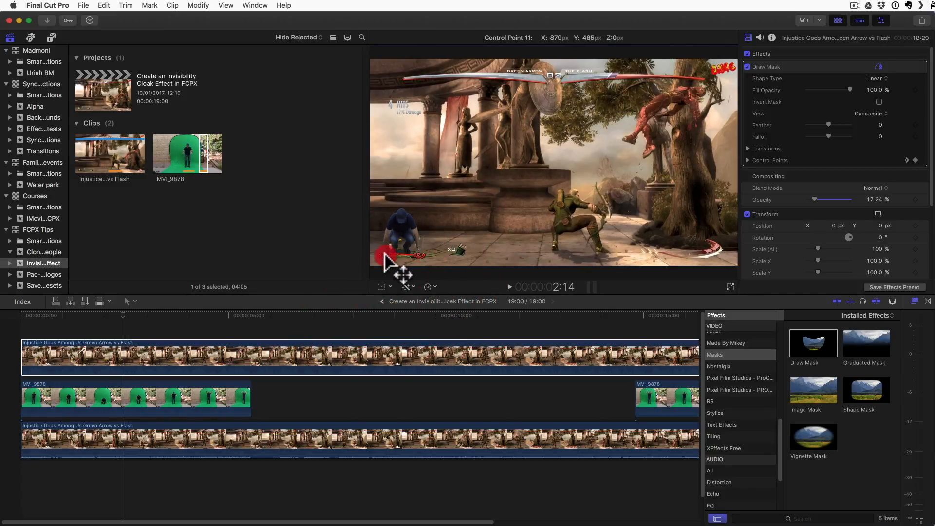
Step back frame by frame to 1:07 and play the timeline to check the mask animation.
{"action": "key", "text": "Left"}
{"action": "key", "text": "Left"}
{"action": "key", "text": "Left"}
{"action": "key", "text": "Left"}
{"action": "key", "text": "Left"}
{"action": "key", "text": "Left"}
{"action": "key", "text": "Left"}
{"action": "key", "text": "Left"}
{"action": "key", "text": "Left"}
{"action": "key", "text": "Left"}
{"action": "key", "text": "Left"}
{"action": "key", "text": "Left"}
{"action": "key", "text": "Left"}
{"action": "key", "text": "Left"}
{"action": "key", "text": "Left"}
{"action": "key", "text": "Left"}
{"action": "key", "text": "Left"}
{"action": "key", "text": "Left"}
{"action": "key", "text": "Left"}
{"action": "key", "text": "Left"}
{"action": "key", "text": "Left"}
{"action": "key", "text": "Left"}
{"action": "key", "text": "Left"}
{"action": "key", "text": "Left"}
{"action": "key", "text": "Left"}
{"action": "key", "text": "Left"}
{"action": "key", "text": "Left"}
{"action": "key", "text": "Left"}
{"action": "key", "text": "Left"}
{"action": "key", "text": "Left"}
{"action": "key", "text": "Left"}
{"action": "key", "text": "Left"}
{"action": "key", "text": "Left"}
{"action": "key", "text": "Left"}
{"action": "key", "text": "Left"}
{"action": "key", "text": "Left"}
{"action": "key", "text": "Left"}
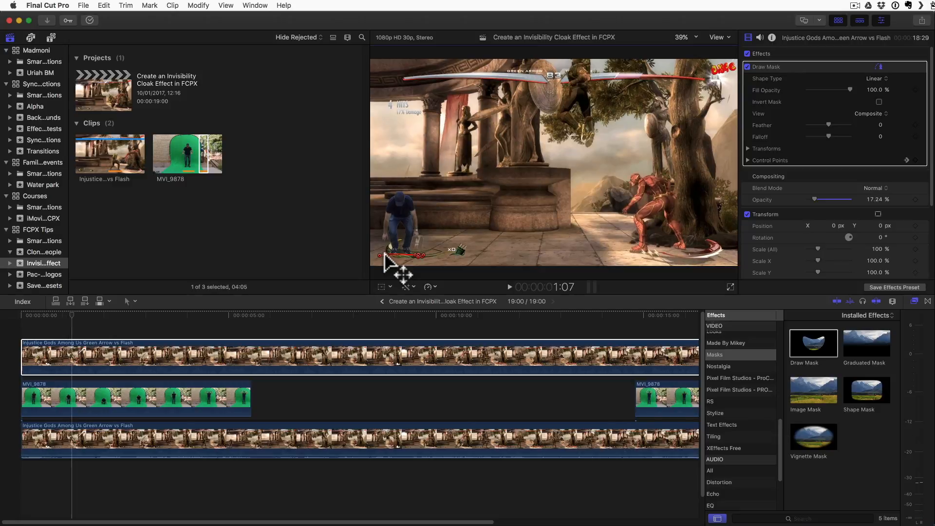
{"action": "key", "text": "space"}
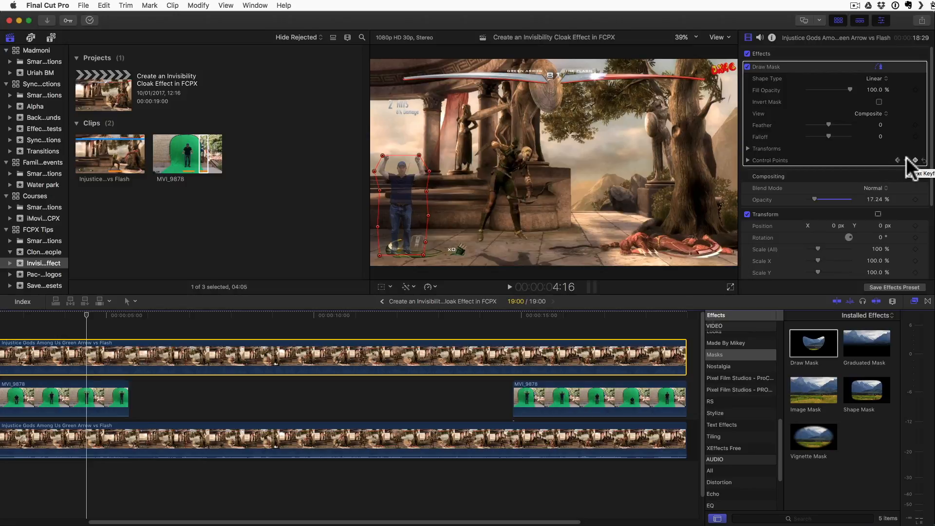
Keyframe the mask's Position at 4:22, and at 6:11 move the mask to X 315.7 px, Y -8.2 px.
{"action": "left_click", "coordinate": [907, 160]}
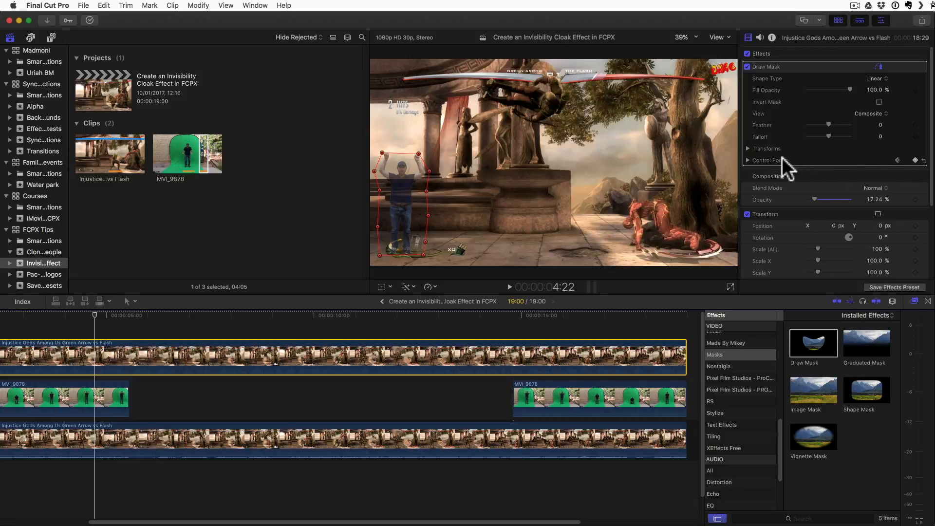
{"action": "left_click", "coordinate": [747, 149]}
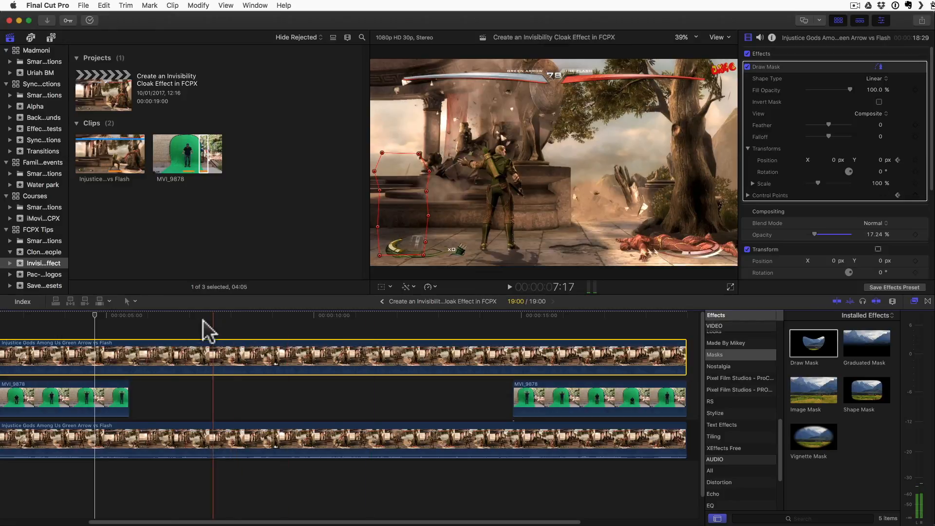
{"action": "left_click", "coordinate": [164, 319]}
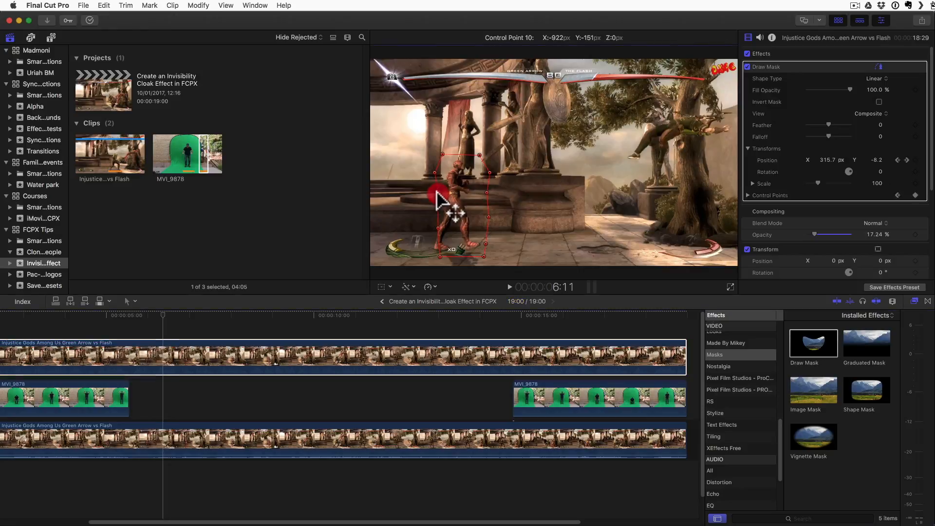
{"action": "left_click_drag", "start_coordinate": [440, 192], "coordinate": [436, 195]}
{"action": "double_click", "coordinate": [488, 196]}
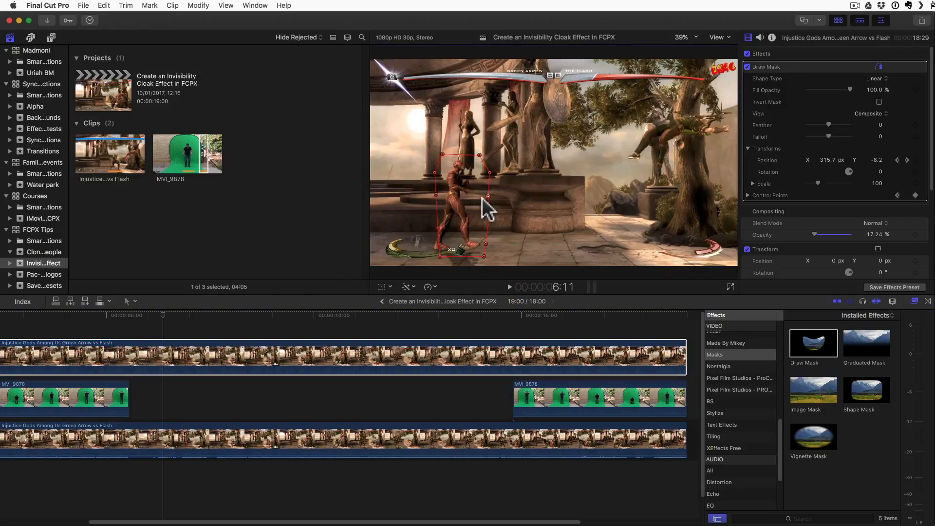
Set the mask's X position to 583.0 px at 8:06 on the top background clip.
{"action": "left_click", "coordinate": [171, 358]}
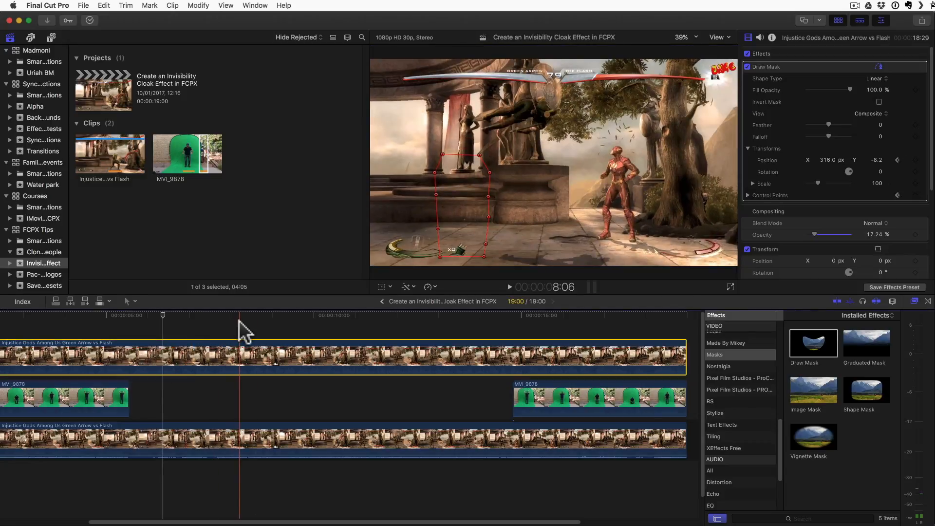
{"action": "left_click", "coordinate": [239, 320]}
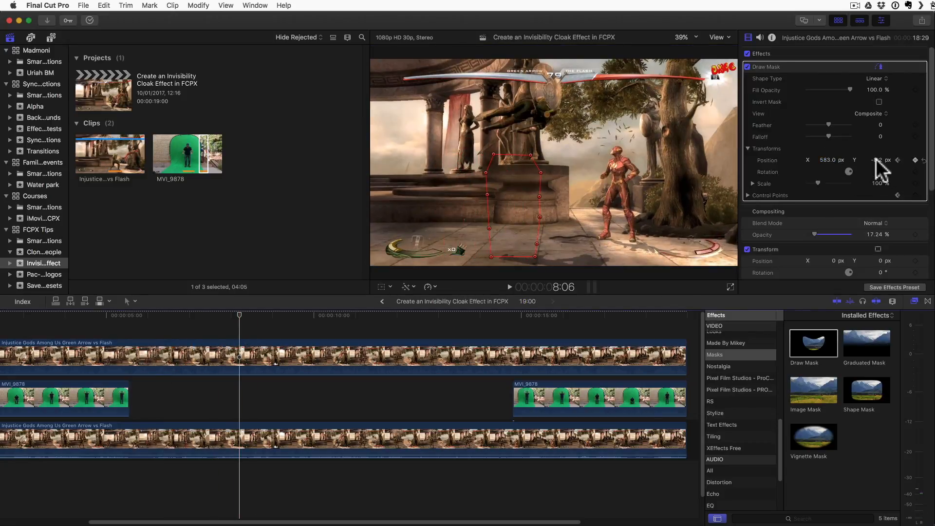
Fine-tune the mask's control points at 8:06, and at 11:10 move the mask to X 998.0 px, Y -5.9 px, refitting its outline.
{"action": "left_click_drag", "start_coordinate": [540, 194], "coordinate": [542, 194]}
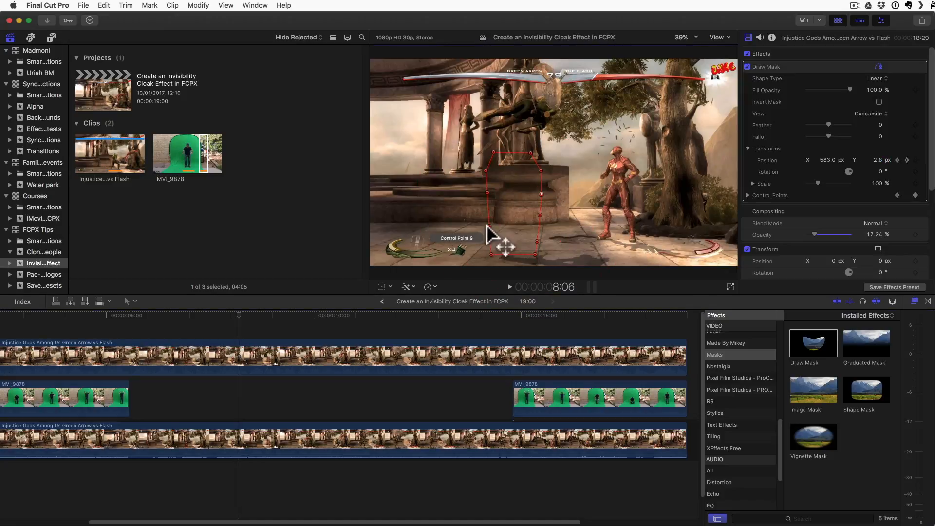
{"action": "left_click_drag", "start_coordinate": [490, 227], "coordinate": [487, 228]}
{"action": "left_click", "coordinate": [368, 334]}
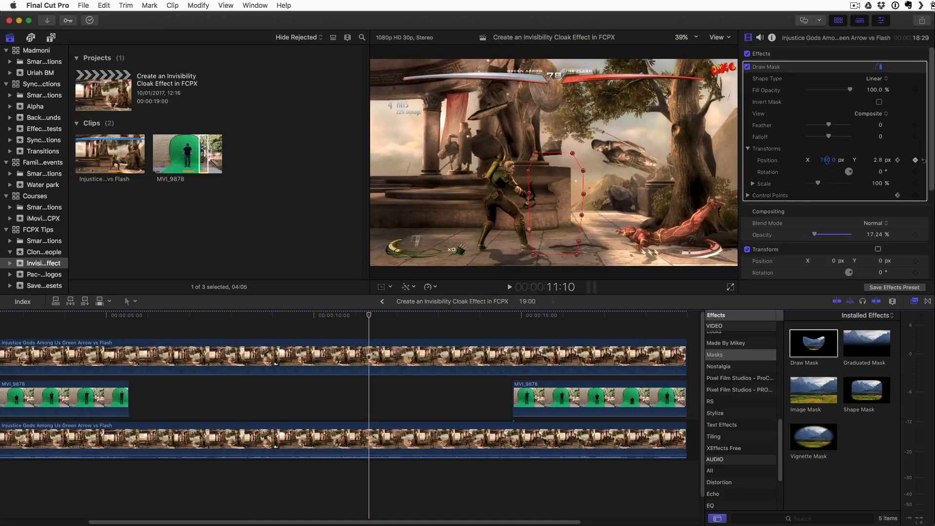
{"action": "left_click_drag", "start_coordinate": [828, 160], "coordinate": [825, 158]}
{"action": "left_click_drag", "start_coordinate": [621, 172], "coordinate": [619, 175]}
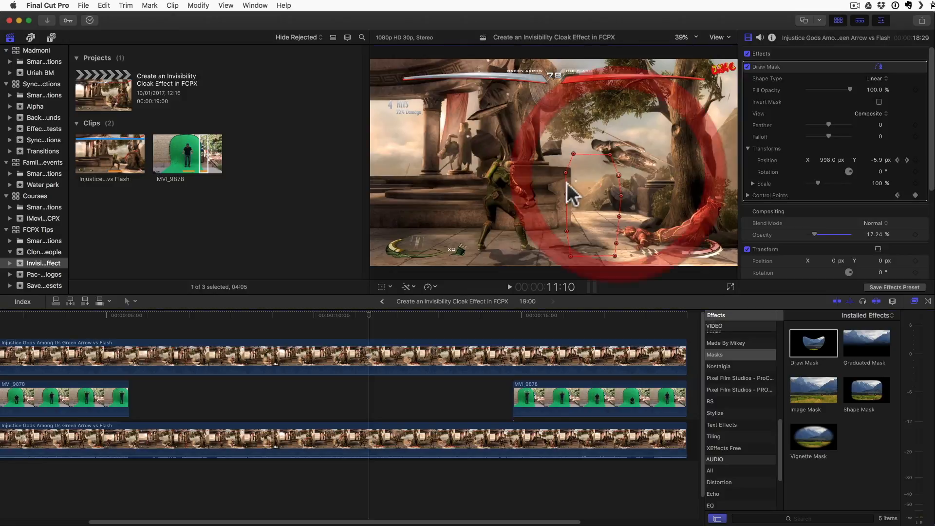
{"action": "left_click_drag", "start_coordinate": [566, 194], "coordinate": [569, 173]}
{"action": "left_click_drag", "start_coordinate": [573, 154], "coordinate": [577, 155]}
At 13:27, move the mask to X 1253.0 px, Y 8.1 px and adjust its control points.
{"action": "left_click", "coordinate": [476, 331]}
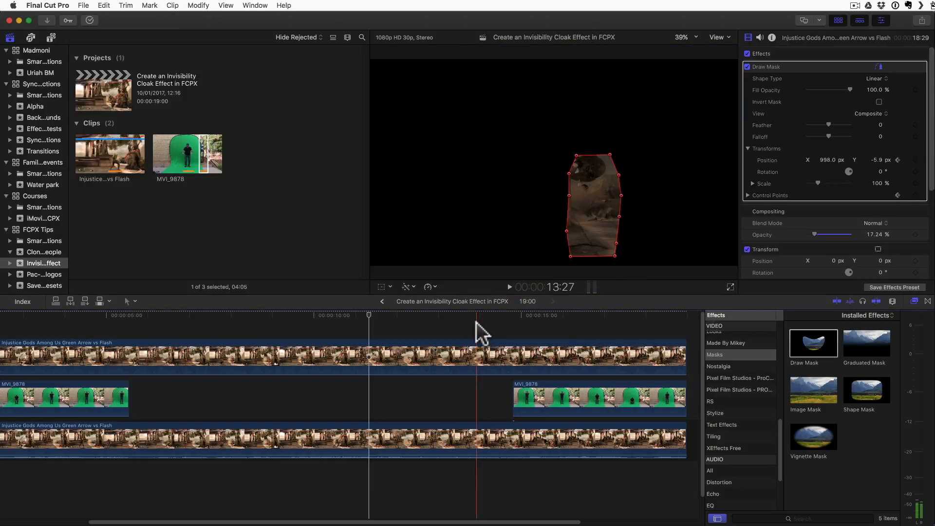
{"action": "left_click_drag", "start_coordinate": [828, 159], "coordinate": [878, 153]}
{"action": "left_click_drag", "start_coordinate": [618, 193], "coordinate": [614, 193]}
{"action": "left_click_drag", "start_coordinate": [625, 152], "coordinate": [623, 150]}
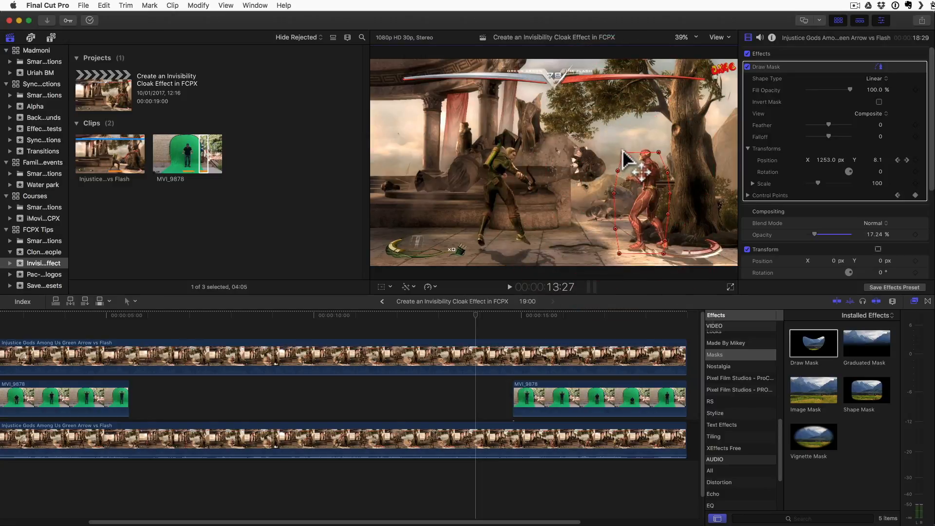
At 15:12, move the mask to X 1591.0 px, Y -3.6 px and fit its control points around the man with raised arms.
{"action": "left_click", "coordinate": [538, 323]}
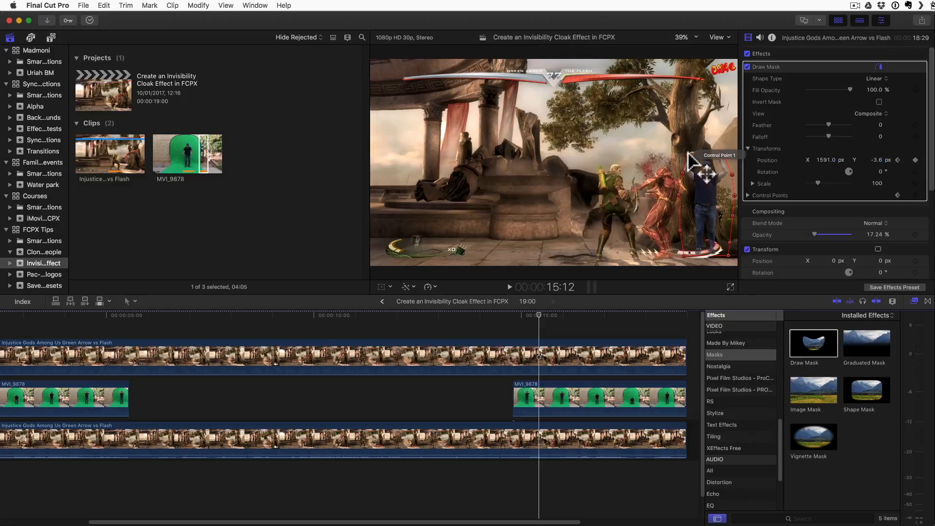
{"action": "left_click_drag", "start_coordinate": [688, 153], "coordinate": [689, 152]}
{"action": "left_click", "coordinate": [724, 152]}
{"action": "left_click", "coordinate": [689, 151]}
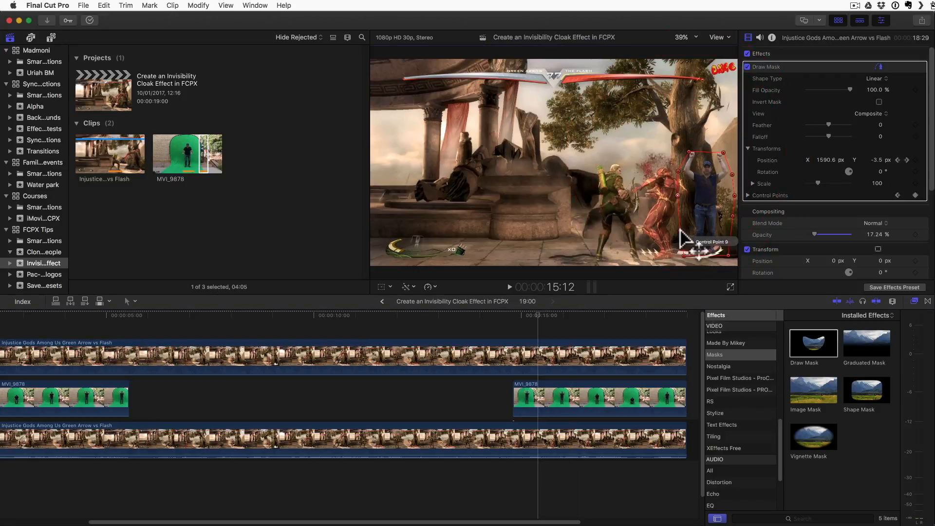
{"action": "left_click", "coordinate": [735, 185]}
Lower the mask's upper control points to follow the man's descending hands at 15:18, 15:23 and 15:29.
{"action": "left_click", "coordinate": [547, 316]}
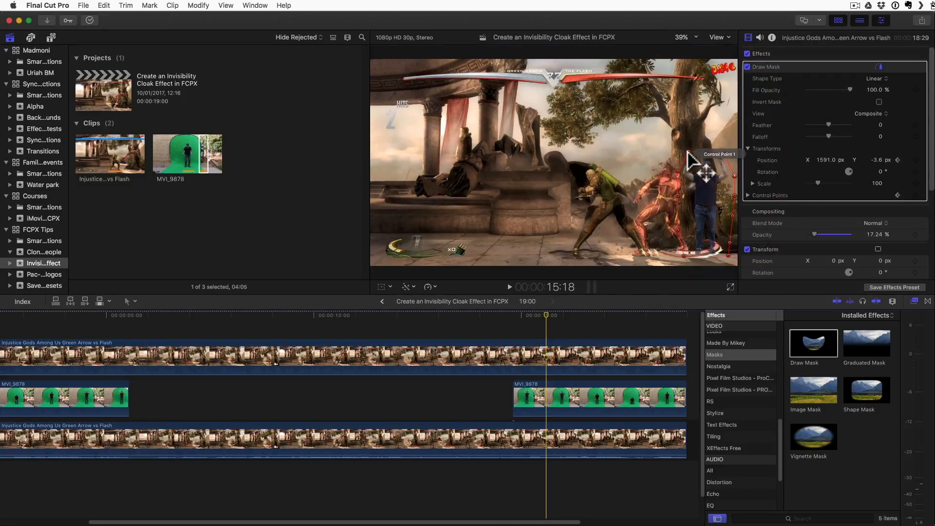
{"action": "left_click_drag", "start_coordinate": [688, 153], "coordinate": [689, 157]}
{"action": "mouse_move", "coordinate": [724, 153]}
{"action": "left_mouse_down"}
{"action": "mouse_move", "coordinate": [688, 161]}
{"action": "mouse_move", "coordinate": [724, 162]}
{"action": "left_mouse_up"}
{"action": "left_click", "coordinate": [553, 316]}
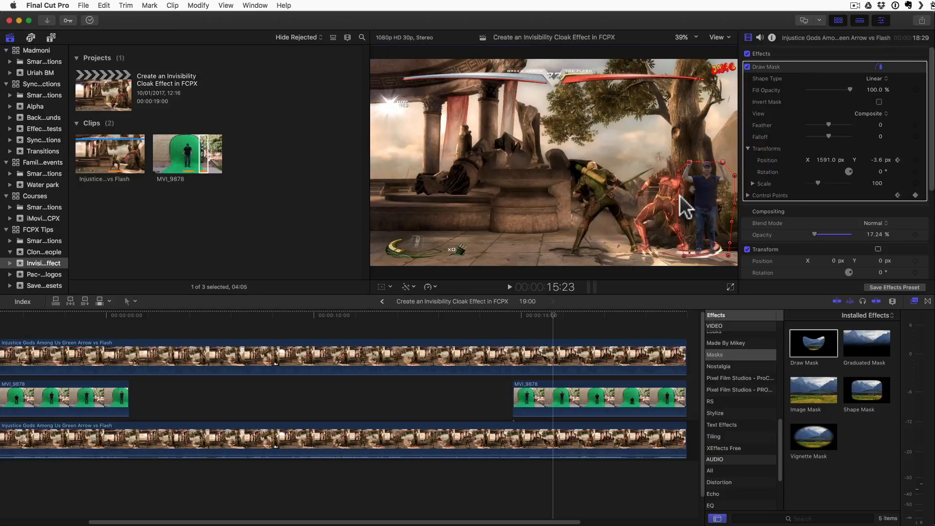
{"action": "key", "text": "Right"}
{"action": "key", "text": "Right"}
{"action": "key", "text": "Right"}
{"action": "key", "text": "Right"}
{"action": "key", "text": "Right"}
{"action": "key", "text": "Right"}
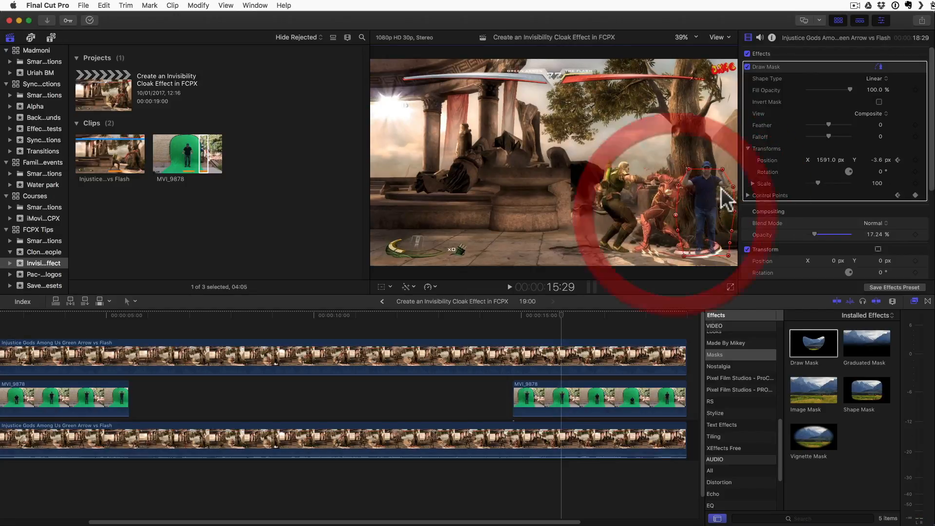
{"action": "left_click_drag", "start_coordinate": [678, 230], "coordinate": [730, 238]}
Lower the mask's top edge and upper side control points with the man's hands at 16:04 and 16:08.
{"action": "key", "text": "Right"}
{"action": "key", "text": "Right"}
{"action": "key", "text": "Right"}
{"action": "key", "text": "Right"}
{"action": "key", "text": "Right"}
{"action": "mouse_move", "coordinate": [688, 170]}
{"action": "left_mouse_down"}
{"action": "mouse_move", "coordinate": [688, 178]}
{"action": "mouse_move", "coordinate": [723, 177]}
{"action": "left_mouse_up"}
{"action": "left_click_drag", "start_coordinate": [734, 186], "coordinate": [731, 195]}
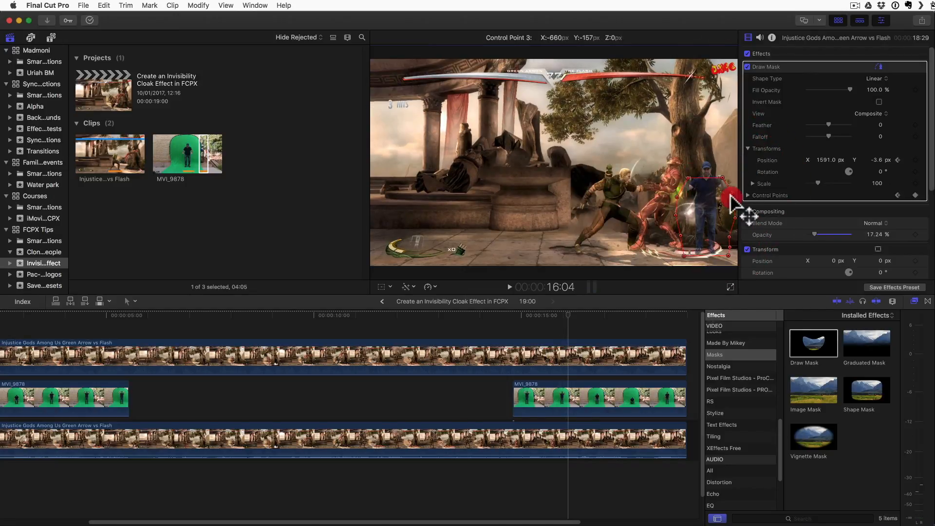
{"action": "key", "text": "Right"}
{"action": "key", "text": "Right"}
{"action": "key", "text": "Right"}
{"action": "key", "text": "Right"}
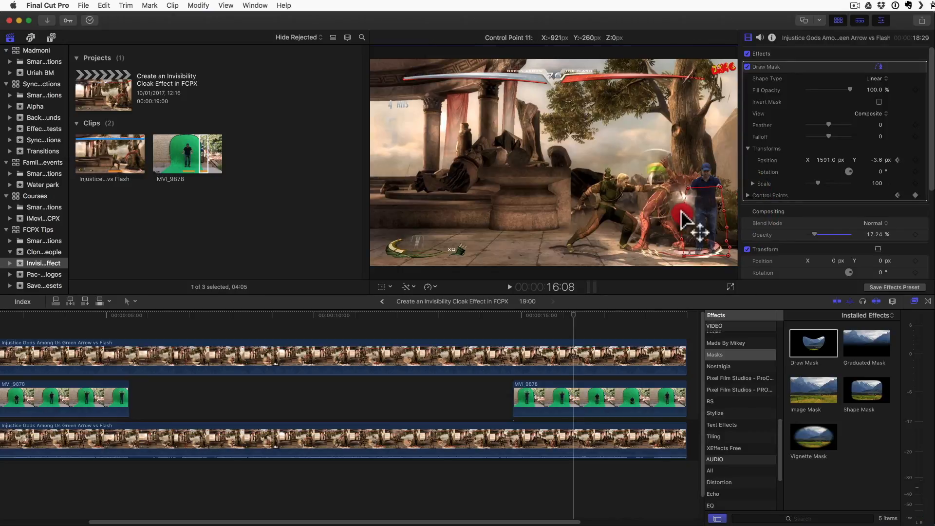
Advance five frames to 16:13 and pull the mask's side control points down toward the man's feet.
{"action": "key", "text": "Right"}
{"action": "key", "text": "Right"}
{"action": "key", "text": "Right"}
{"action": "key", "text": "Right"}
{"action": "key", "text": "Right"}
{"action": "left_click_drag", "start_coordinate": [682, 225], "coordinate": [682, 227]}
{"action": "left_click_drag", "start_coordinate": [730, 247], "coordinate": [731, 253]}
{"action": "left_click_drag", "start_coordinate": [684, 244], "coordinate": [684, 253]}
Advance four frames to 16:17 and lower the mask's left-side and top control points to the man's hands.
{"action": "key", "text": "Right"}
{"action": "key", "text": "Right"}
{"action": "key", "text": "Right"}
{"action": "key", "text": "Right"}
{"action": "mouse_move", "coordinate": [682, 228]}
{"action": "left_mouse_down"}
{"action": "mouse_move", "coordinate": [684, 247]}
{"action": "mouse_move", "coordinate": [727, 234]}
{"action": "left_mouse_up"}
{"action": "left_click_drag", "start_coordinate": [682, 213], "coordinate": [685, 230]}
{"action": "left_click_drag", "start_coordinate": [689, 197], "coordinate": [688, 208]}
Keep lowering the mask's control points below the man's hands at 16:22 and on to 17:00.
{"action": "key", "text": "Right"}
{"action": "key", "text": "Right"}
{"action": "key", "text": "Right"}
{"action": "key", "text": "Right"}
{"action": "key", "text": "Right"}
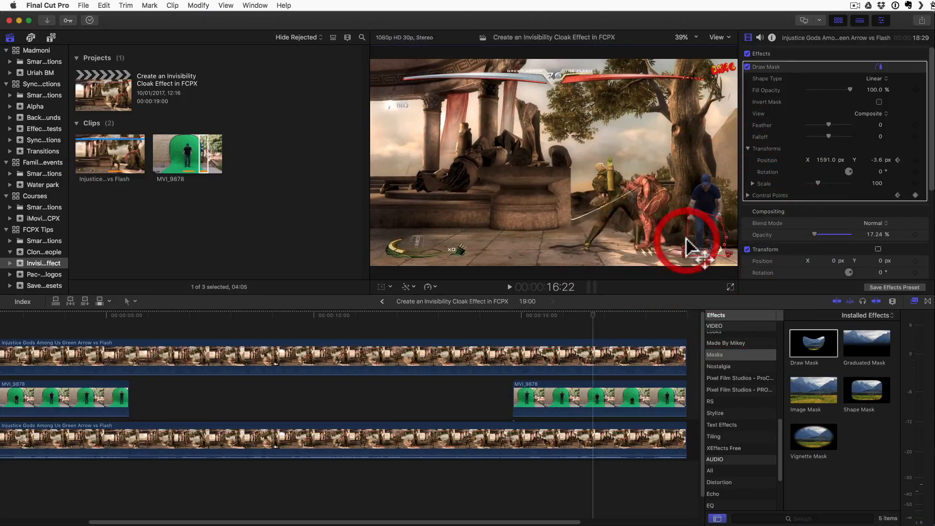
{"action": "key", "text": "Right"}
{"action": "key", "text": "Right"}
{"action": "key", "text": "Right"}
{"action": "key", "text": "Right"}
{"action": "key", "text": "Right"}
{"action": "key", "text": "Right"}
{"action": "key", "text": "Right"}
{"action": "key", "text": "Right"}
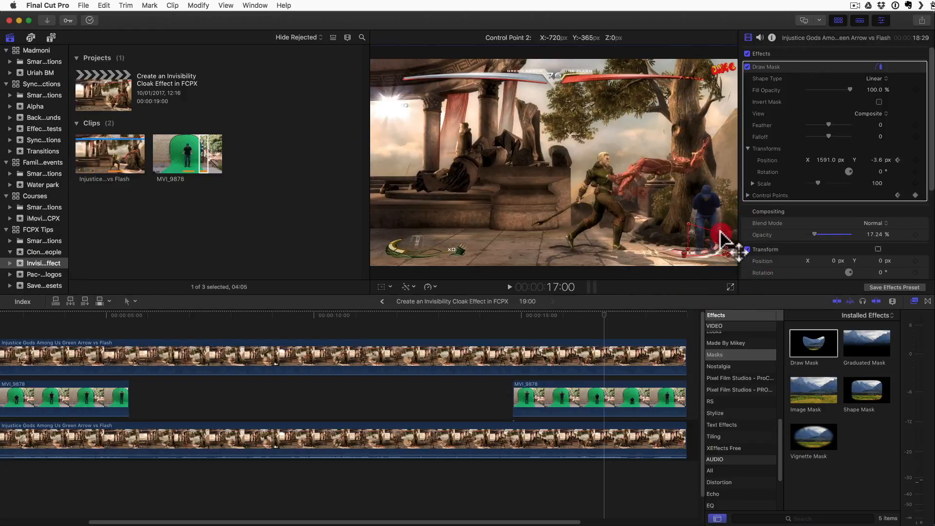
Step forward to 17:17, bringing the mask's top control points down close to the ground as the man crouches.
{"action": "key", "text": "Right"}
{"action": "key", "text": "Right"}
{"action": "key", "text": "Right"}
{"action": "key", "text": "Right"}
{"action": "key", "text": "Right"}
{"action": "key", "text": "Right"}
{"action": "key", "text": "Right"}
{"action": "key", "text": "Right"}
{"action": "key", "text": "Right"}
{"action": "key", "text": "Right"}
{"action": "key", "text": "Right"}
{"action": "key", "text": "Right"}
{"action": "key", "text": "Right"}
{"action": "key", "text": "Right"}
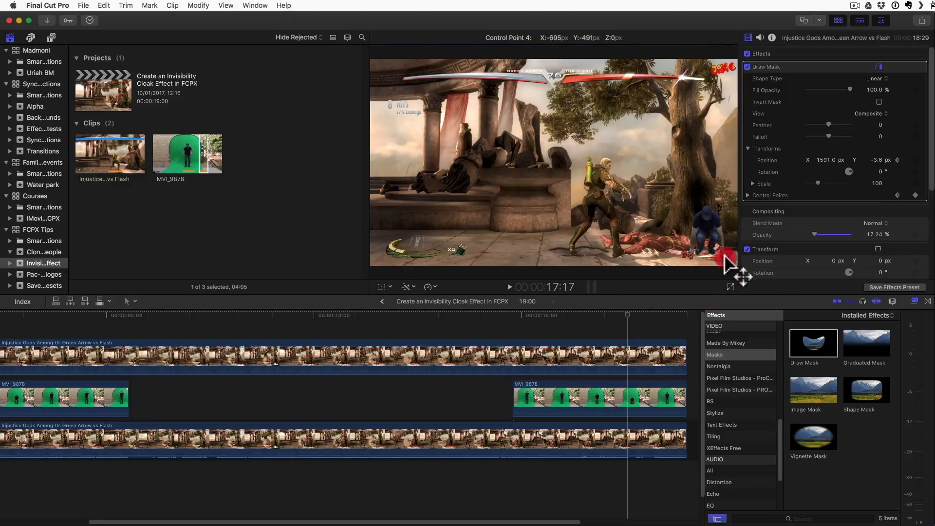
Step forward to 17:29 to finish collapsing the mask at the crouching man's feet.
{"action": "key", "text": "Right"}
{"action": "key", "text": "Right"}
{"action": "key", "text": "Right"}
{"action": "key", "text": "Right"}
{"action": "key", "text": "Right"}
{"action": "key", "text": "Right"}
{"action": "key", "text": "Right"}
{"action": "key", "text": "Right"}
{"action": "key", "text": "Right"}
{"action": "key", "text": "Right"}
{"action": "key", "text": "Right"}
{"action": "key", "text": "Right"}
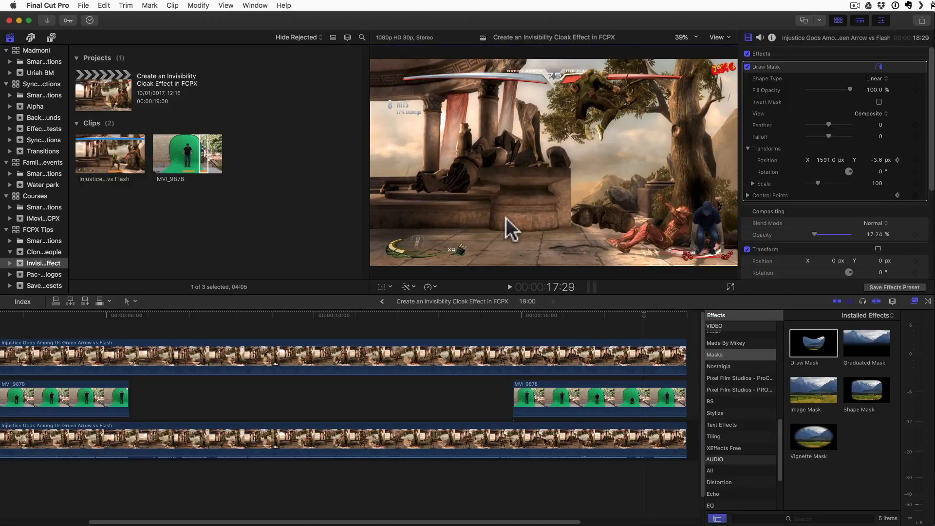
Restore the top background clip's opacity to 100% and play the timeline from the beginning.
{"action": "left_click", "coordinate": [210, 319]}
{"action": "left_click", "coordinate": [236, 353]}
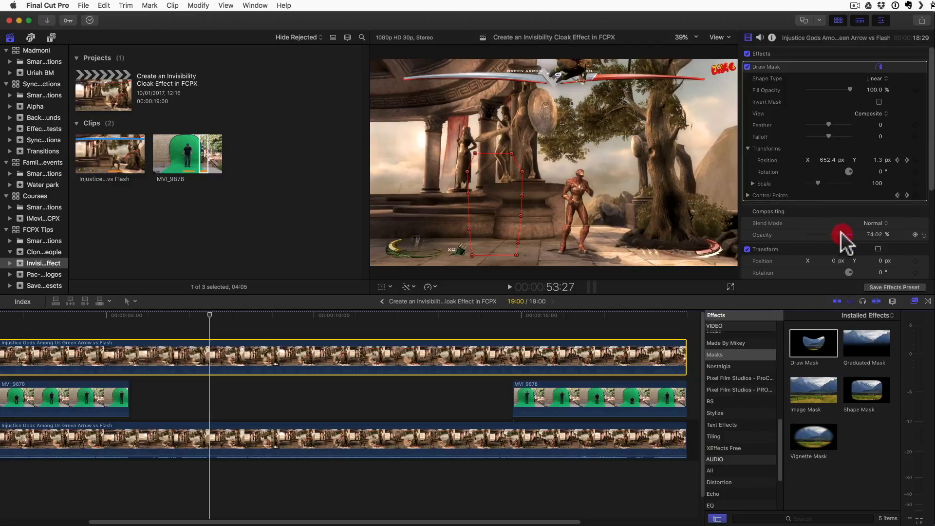
{"action": "scroll", "coordinate": [147, 370], "scroll_direction": "left", "scroll_amount": 5}
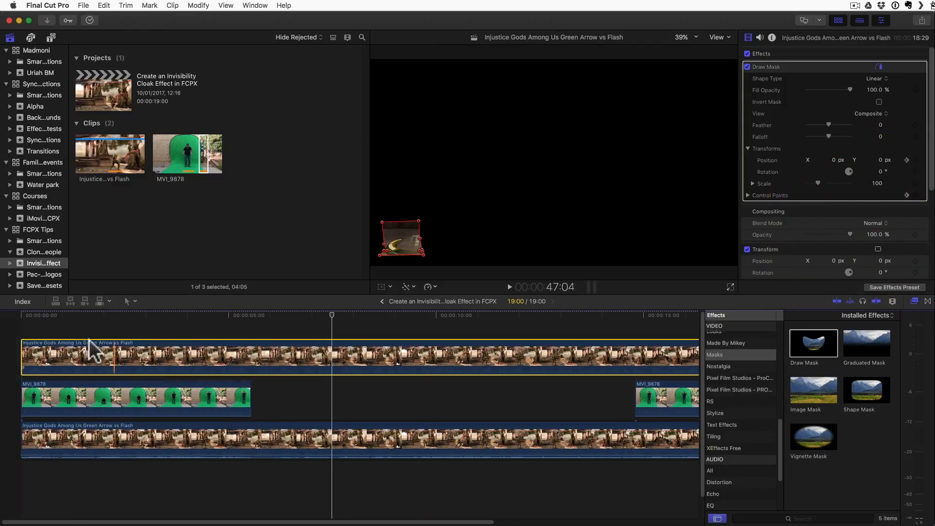
{"action": "key", "text": "space"}
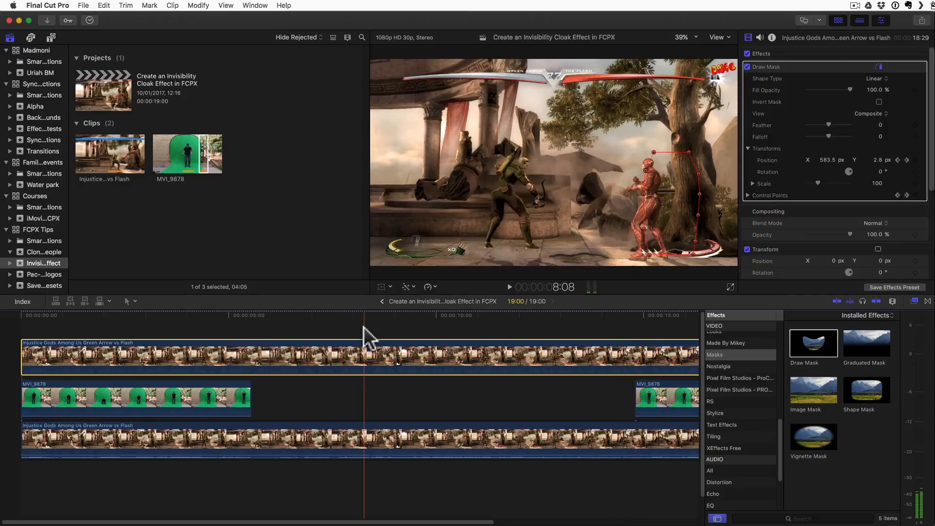
Show the top clip's video animation and trim the end of the first MVI_9878 clip back to the mask keyframe at 4:22.
{"action": "right_click", "coordinate": [222, 347]}
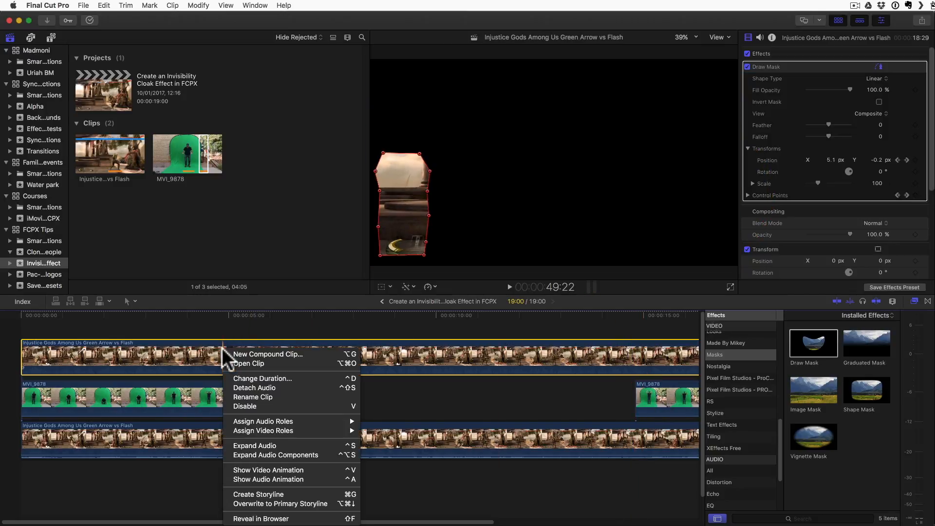
{"action": "left_click", "coordinate": [269, 470]}
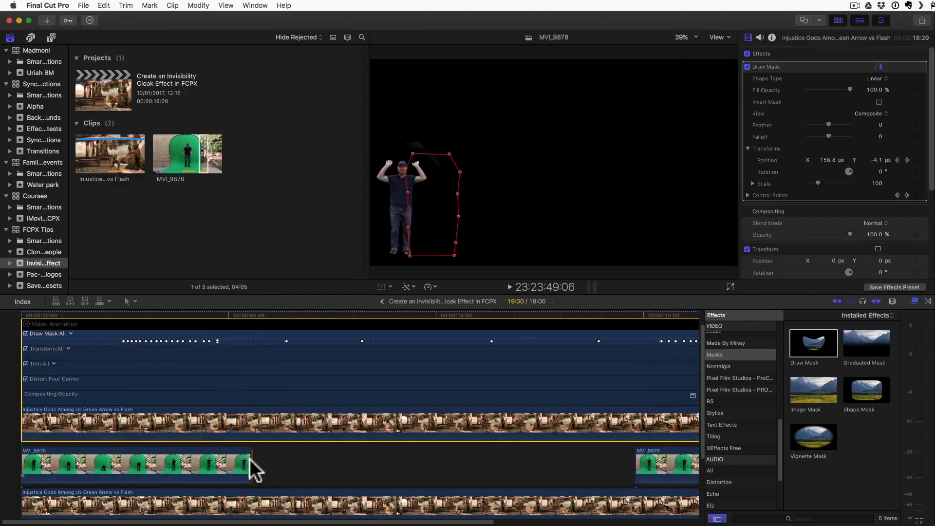
{"action": "left_click_drag", "start_coordinate": [250, 461], "coordinate": [217, 453]}
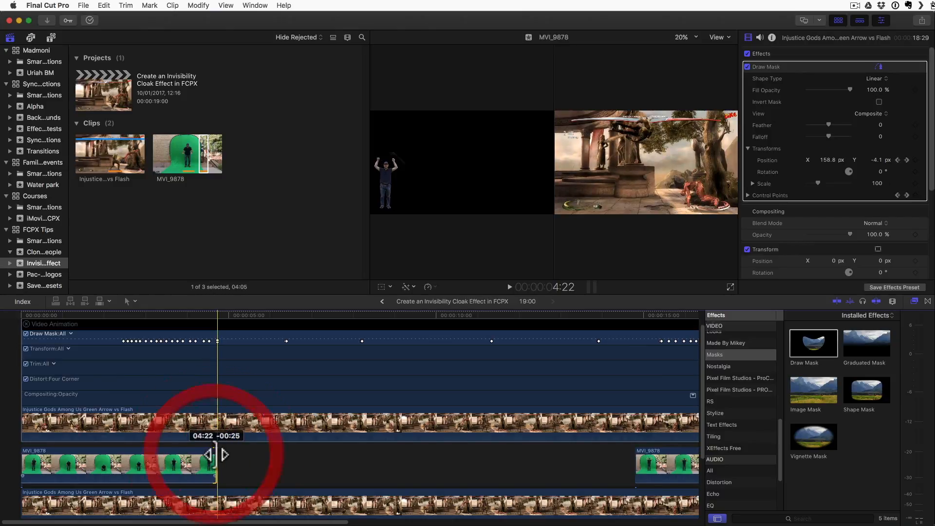
Trim the start of the second MVI_9878 clip to the mask keyframe at 15:12.
{"action": "scroll", "coordinate": [439, 472], "scroll_direction": "right", "scroll_amount": 3}
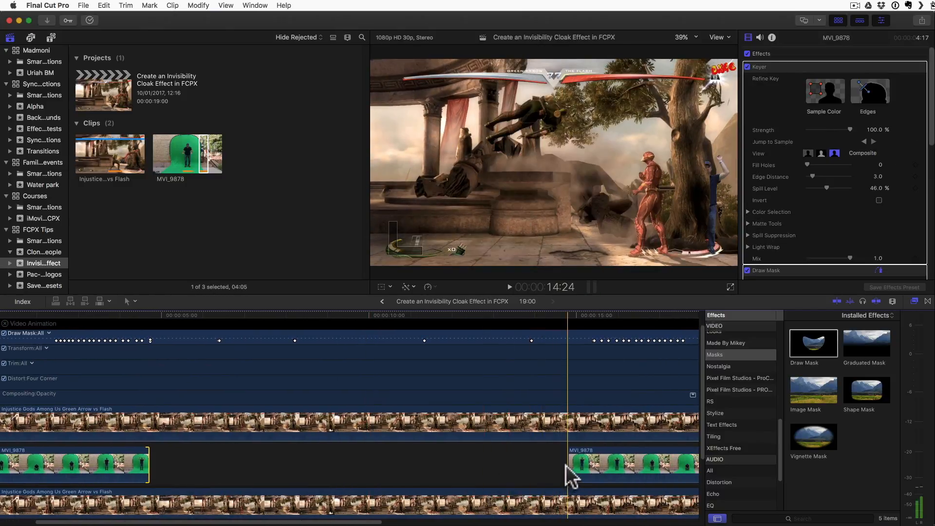
{"action": "left_click_drag", "start_coordinate": [573, 464], "coordinate": [591, 470]}
{"action": "scroll", "coordinate": [483, 454], "scroll_direction": "left", "scroll_amount": 2}
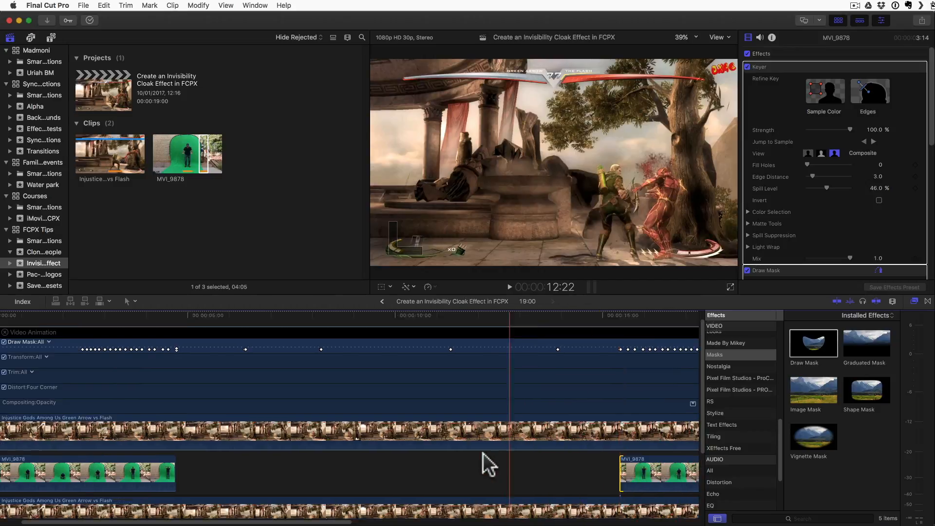
Hide the video animation and play the timeline from the start to review the cloak effect.
{"action": "scroll", "coordinate": [483, 454], "scroll_direction": "left", "scroll_amount": 2}
{"action": "left_click", "coordinate": [27, 344]}
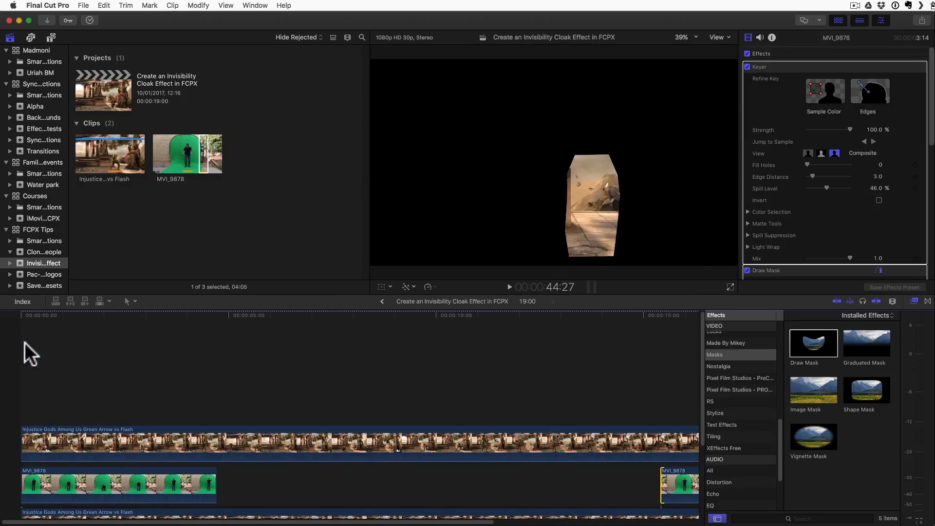
{"action": "key", "text": "space"}
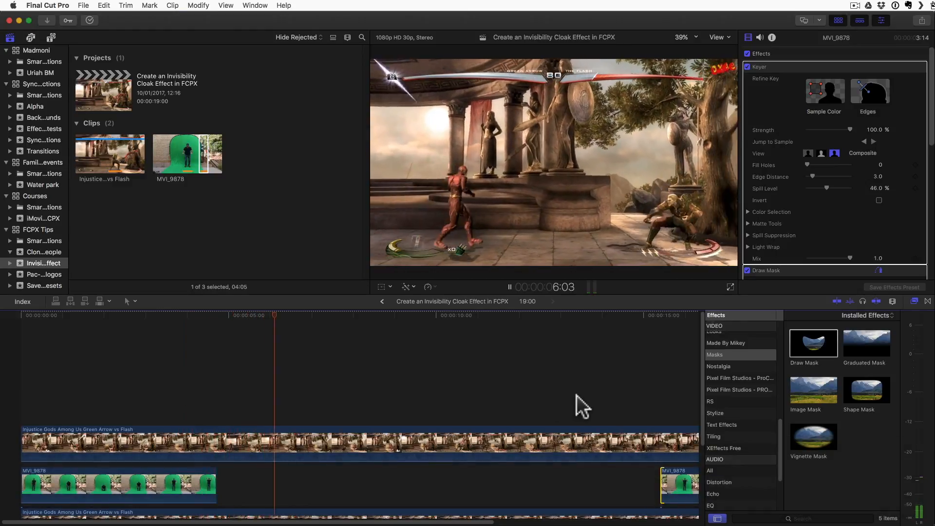
{"action": "left_click", "coordinate": [600, 395]}
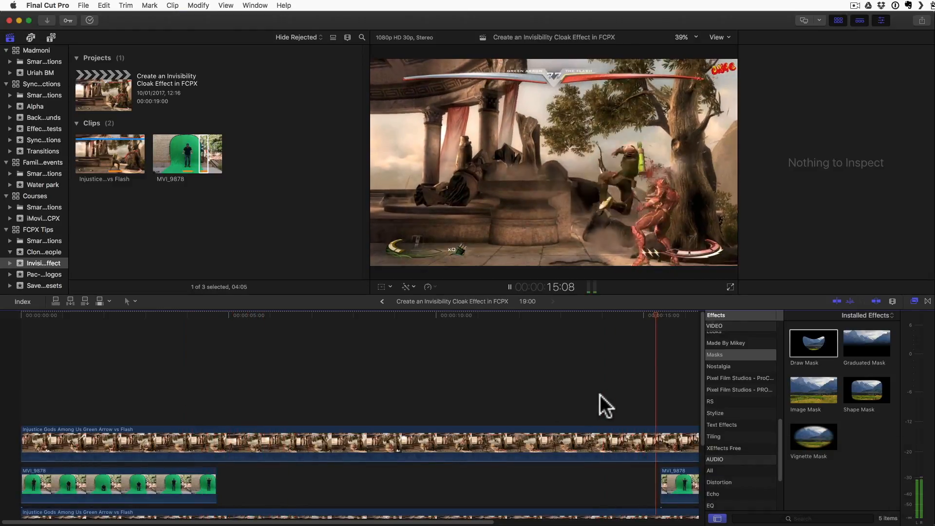
{"action": "scroll", "coordinate": [600, 395], "scroll_direction": "right", "scroll_amount": 1}
{"action": "scroll", "coordinate": [600, 395], "scroll_direction": "down", "scroll_amount": 1}
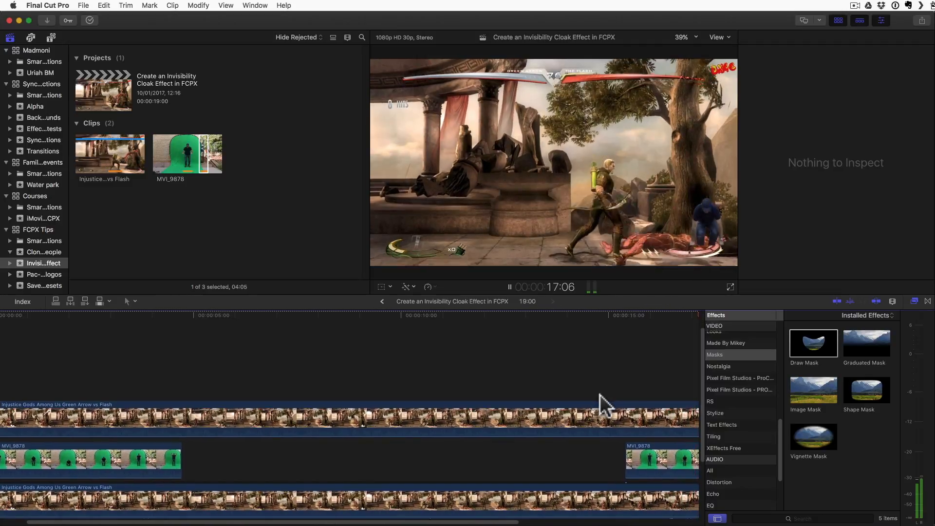
{"action": "key", "text": "space"}
{"action": "scroll", "coordinate": [499, 377], "scroll_direction": "left", "scroll_amount": 4}
{"action": "scroll", "coordinate": [499, 377], "scroll_direction": "left", "scroll_amount": 2}
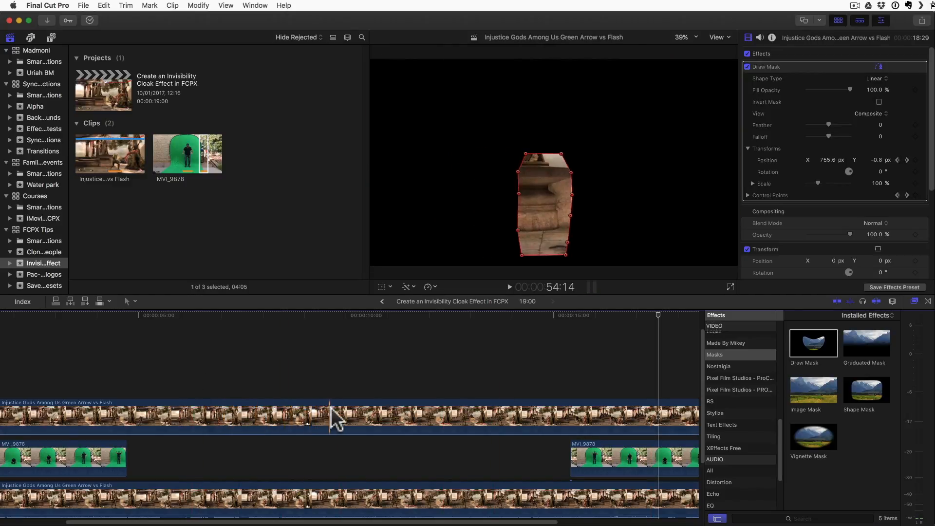
Set the top background clip's overall Transform scale to 104%.
{"action": "left_click", "coordinate": [179, 409]}
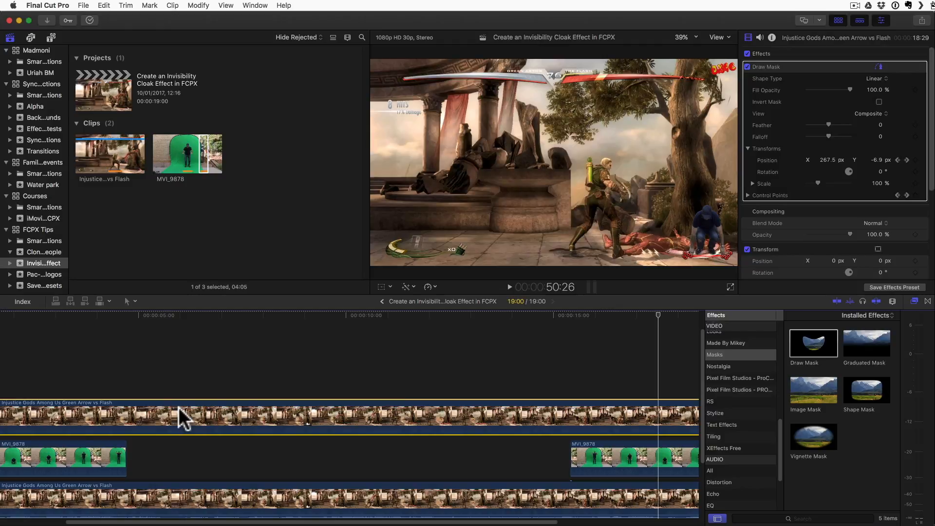
{"action": "scroll", "coordinate": [829, 229], "scroll_direction": "down", "scroll_amount": 3}
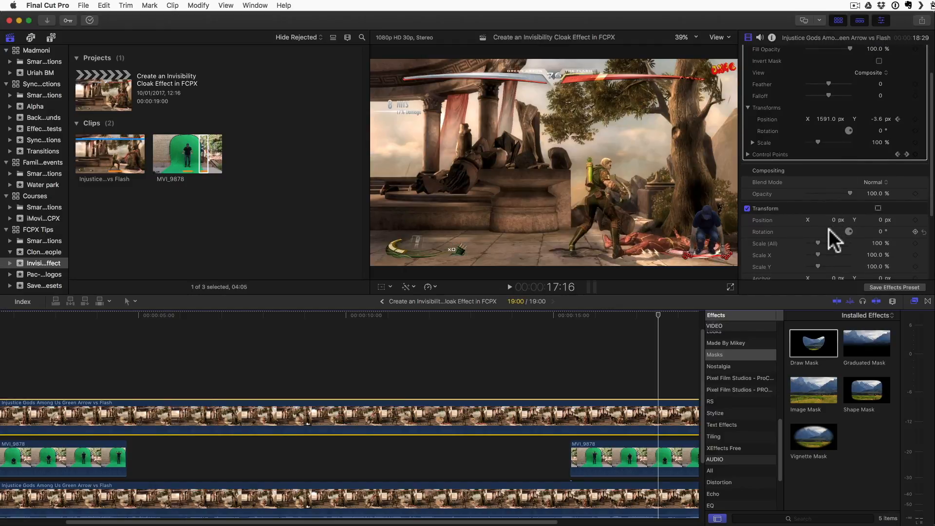
{"action": "left_click", "coordinate": [879, 243]}
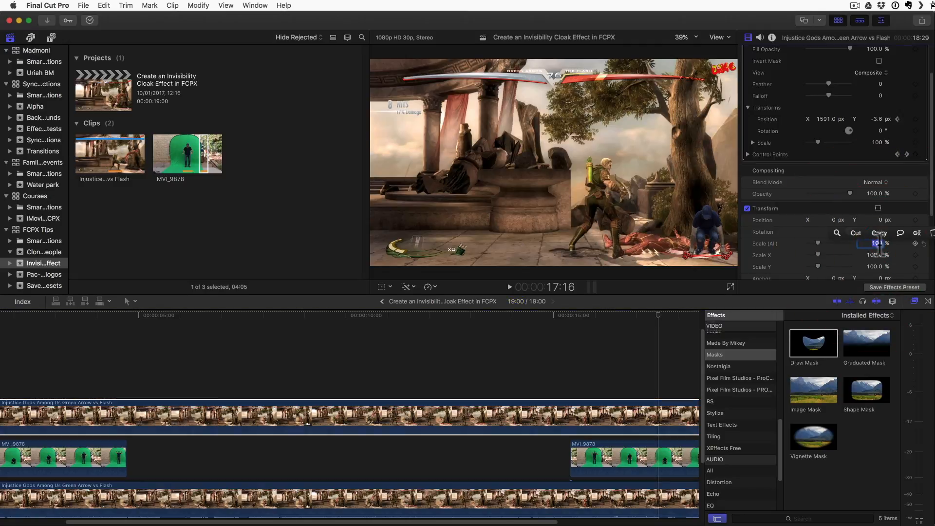
{"action": "type", "text": "104"}
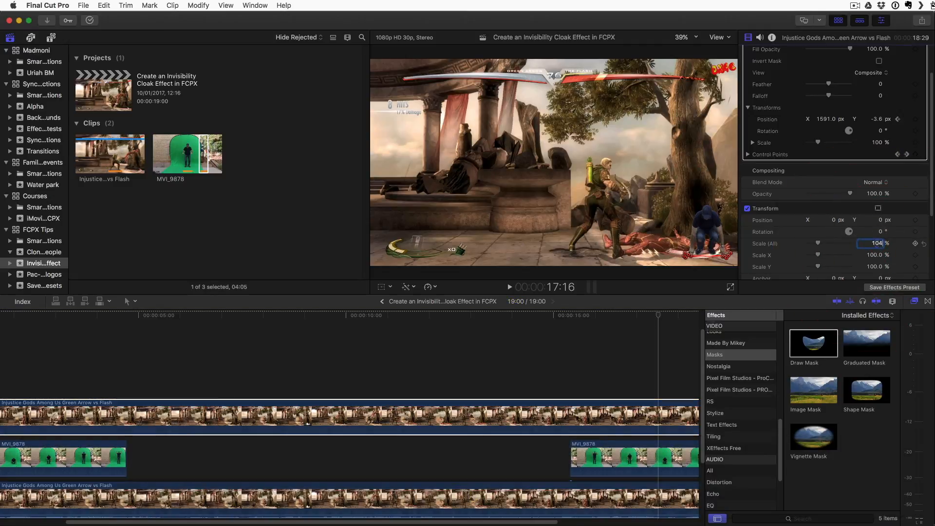
Play the timeline to check the enlarged background copy, pausing at 10:21 and selecting that top clip.
{"action": "left_click", "coordinate": [93, 348]}
{"action": "key", "text": "space"}
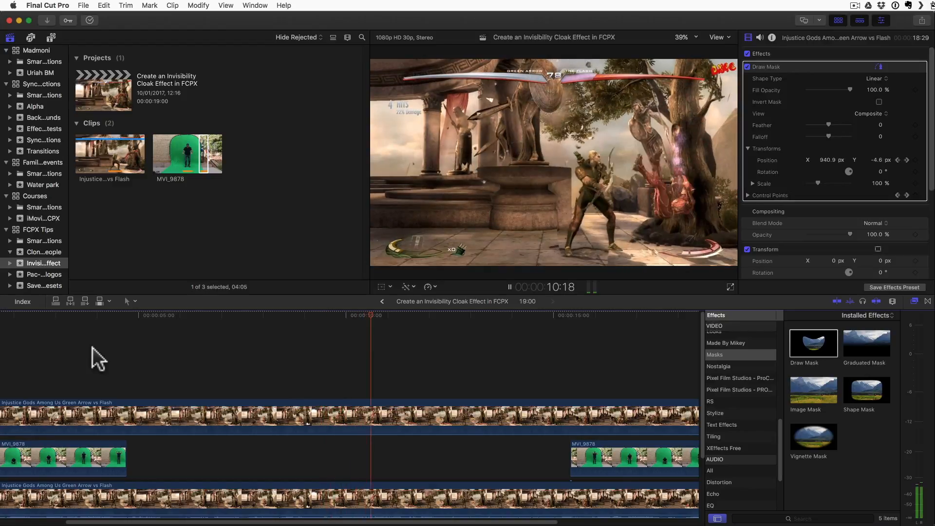
{"action": "key", "text": "space"}
{"action": "left_click", "coordinate": [374, 411]}
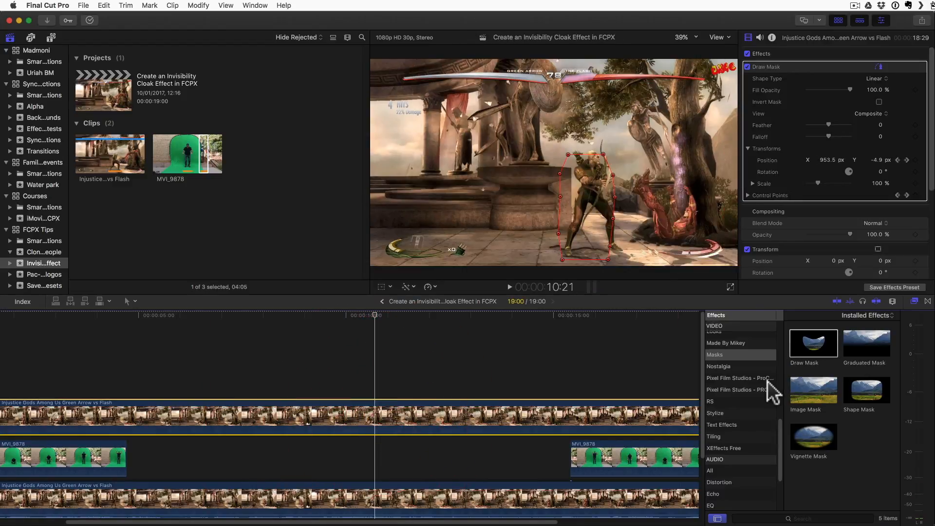
Add a Gaussian blur with an Amount of 5 to the top background clip and play back the masked section.
{"action": "scroll", "coordinate": [755, 390], "scroll_direction": "up", "scroll_amount": 5}
{"action": "left_click", "coordinate": [720, 370]}
{"action": "left_click_drag", "start_coordinate": [814, 390], "coordinate": [366, 423]}
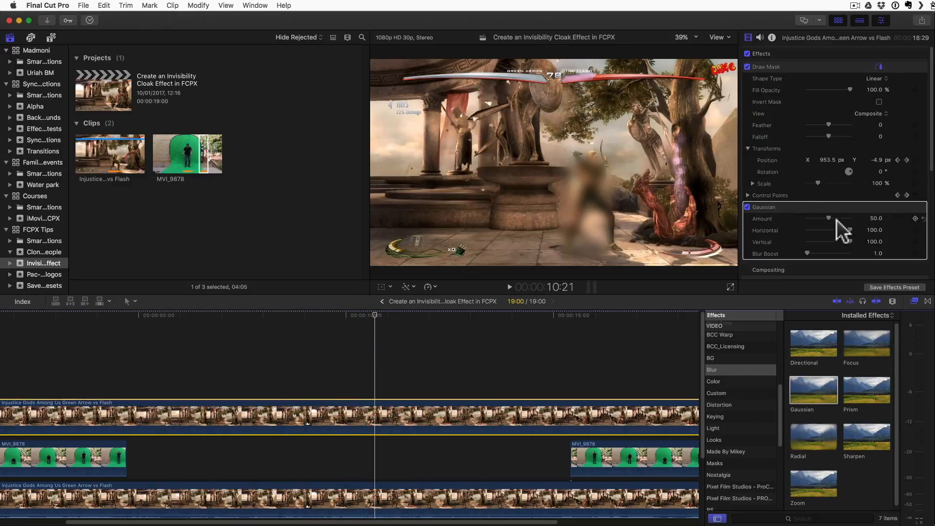
{"action": "left_click", "coordinate": [874, 219]}
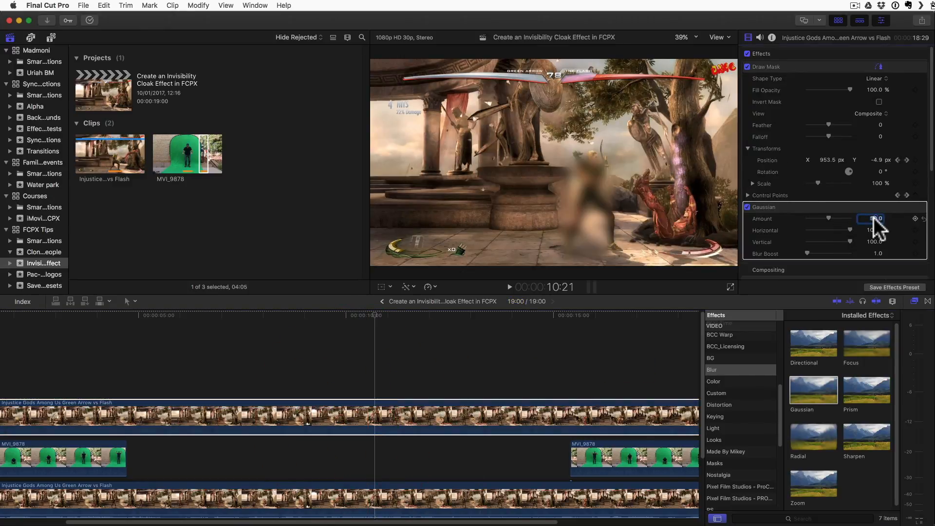
{"action": "type", "text": "5"}
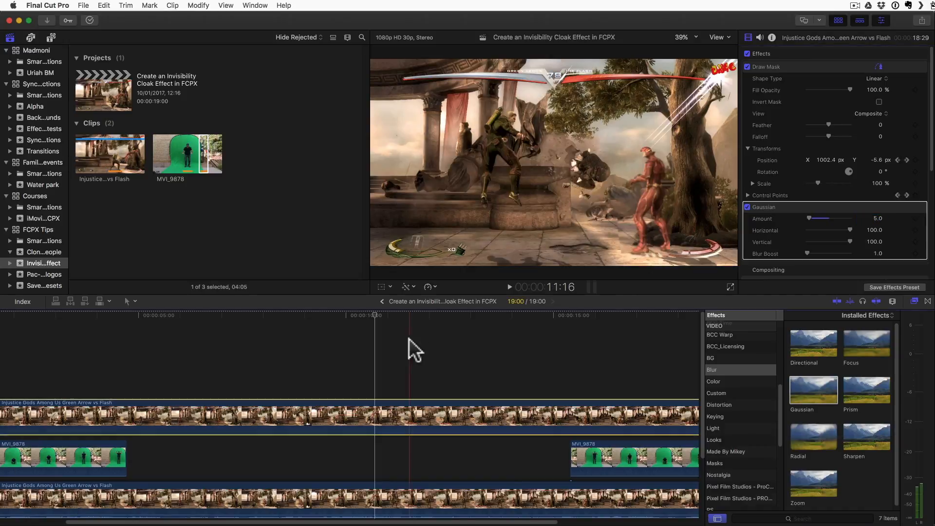
{"action": "key", "text": "space"}
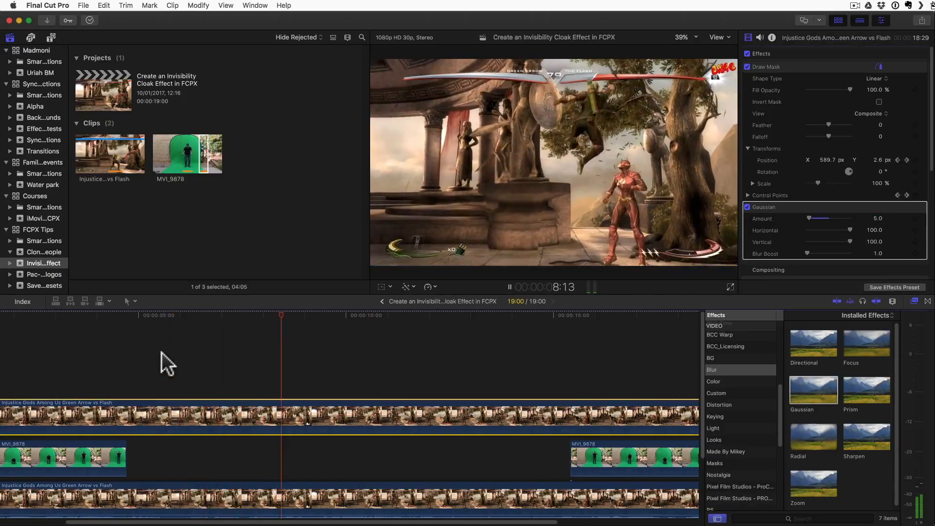
{"action": "key", "text": "space"}
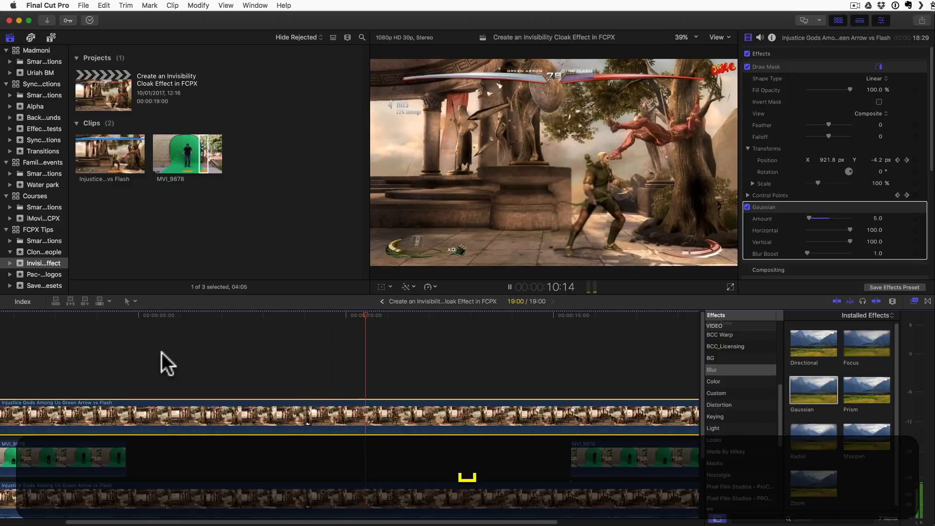
Find the Glow effect, apply it to the top background clip, and play the timeline from the start.
{"action": "scroll", "coordinate": [724, 330], "scroll_direction": "up", "scroll_amount": 5}
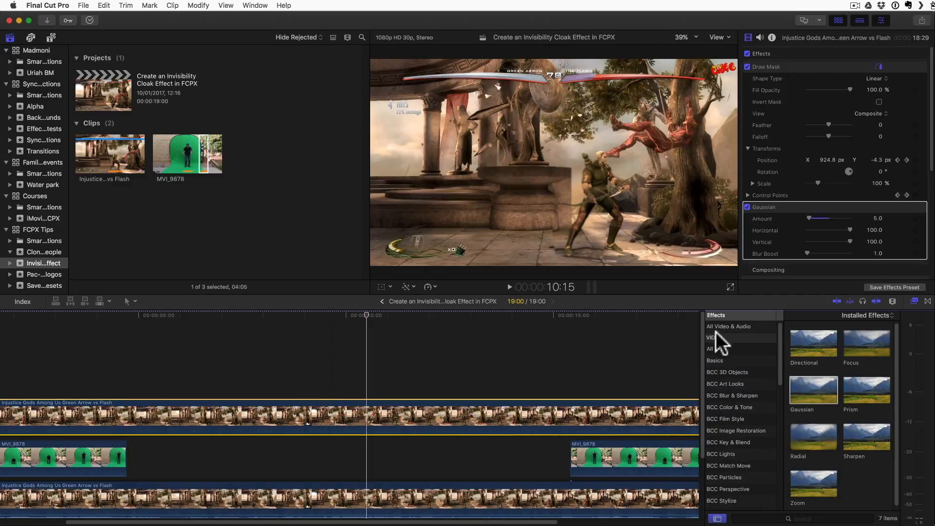
{"action": "left_click", "coordinate": [714, 348]}
{"action": "left_click", "coordinate": [813, 518]}
{"action": "type", "text": "glow"}
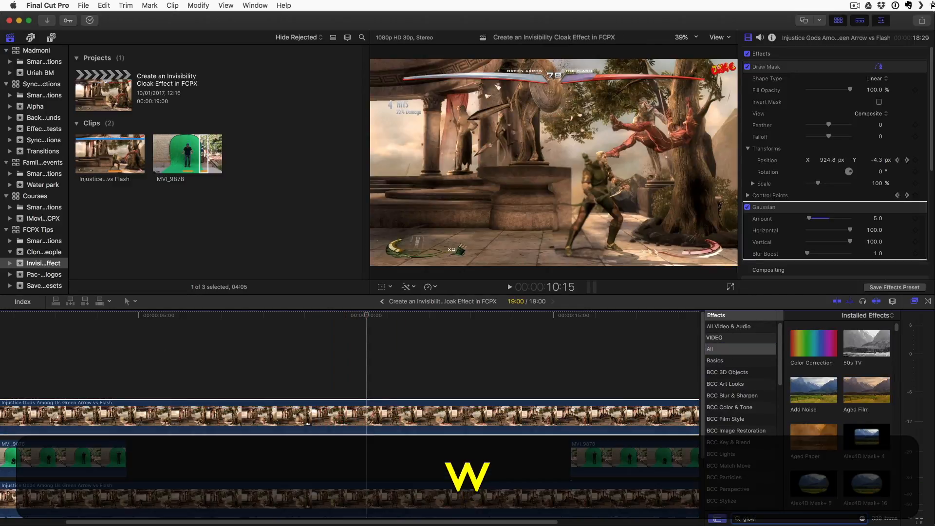
{"action": "left_click_drag", "start_coordinate": [827, 446], "coordinate": [376, 427]}
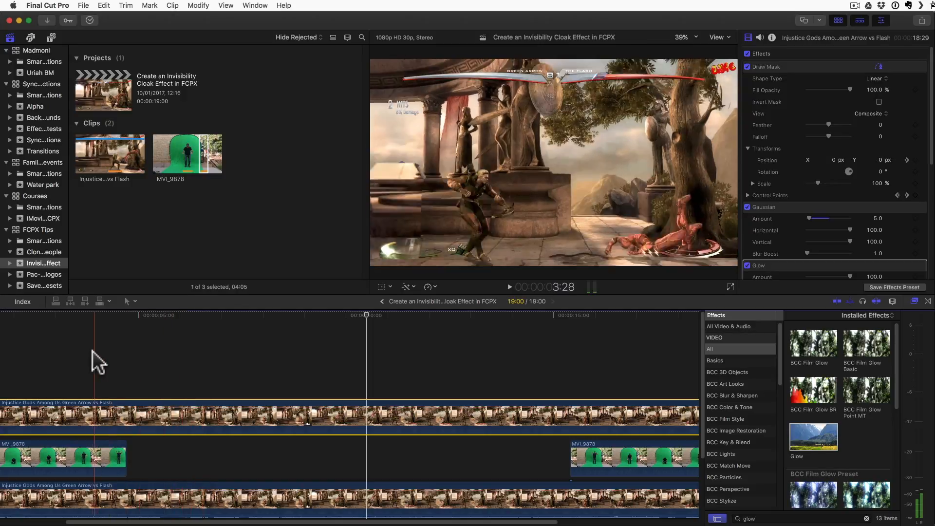
{"action": "scroll", "coordinate": [92, 351], "scroll_direction": "left", "scroll_amount": 5}
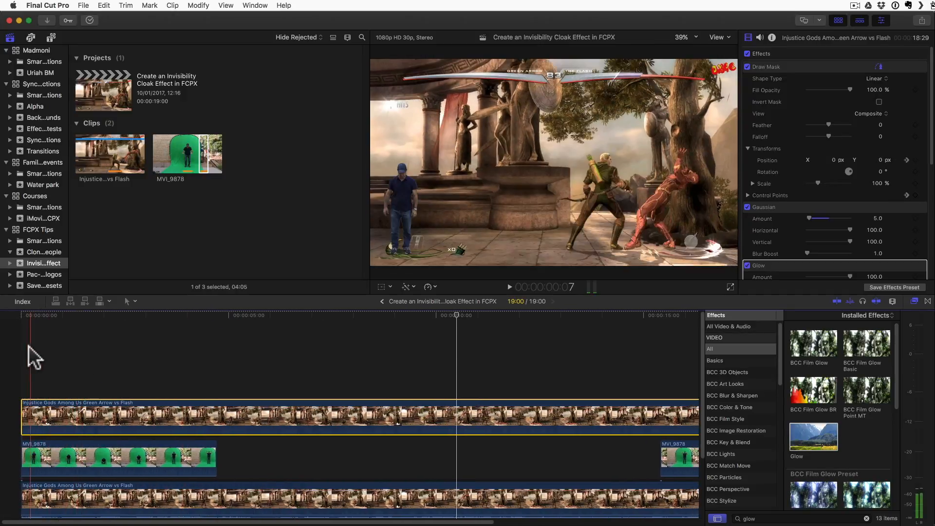
{"action": "key", "text": "space"}
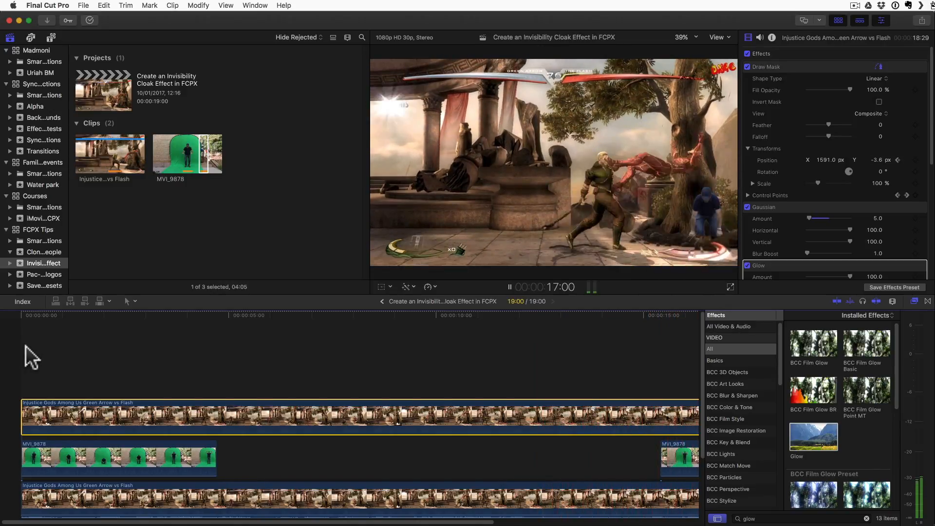
Color-correct the first MVI_9878 clip's exposure with Highlights at 30%, Midtones at 6% and Shadows at -4%.
{"action": "left_click", "coordinate": [125, 460]}
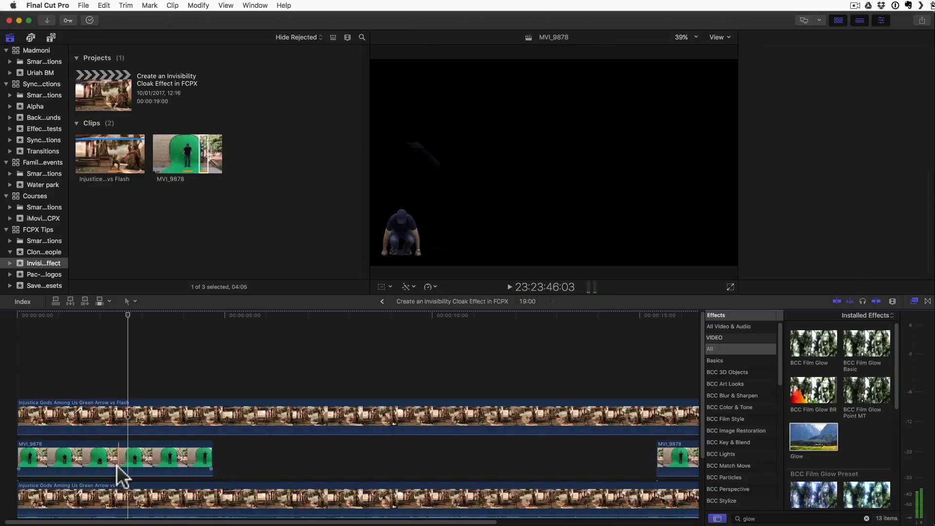
{"action": "key", "text": "super+6"}
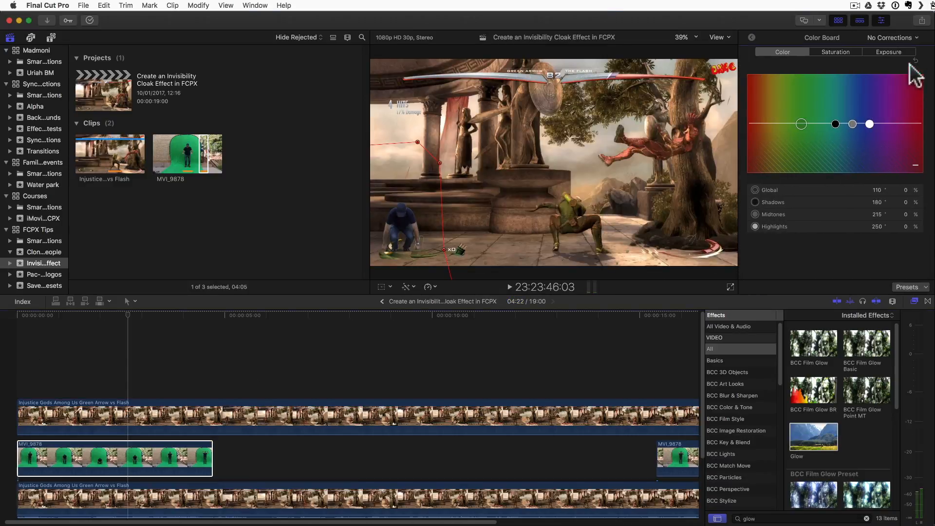
{"action": "left_click", "coordinate": [891, 53]}
{"action": "left_click_drag", "start_coordinate": [896, 122], "coordinate": [899, 108]}
{"action": "left_click_drag", "start_coordinate": [848, 124], "coordinate": [793, 126]}
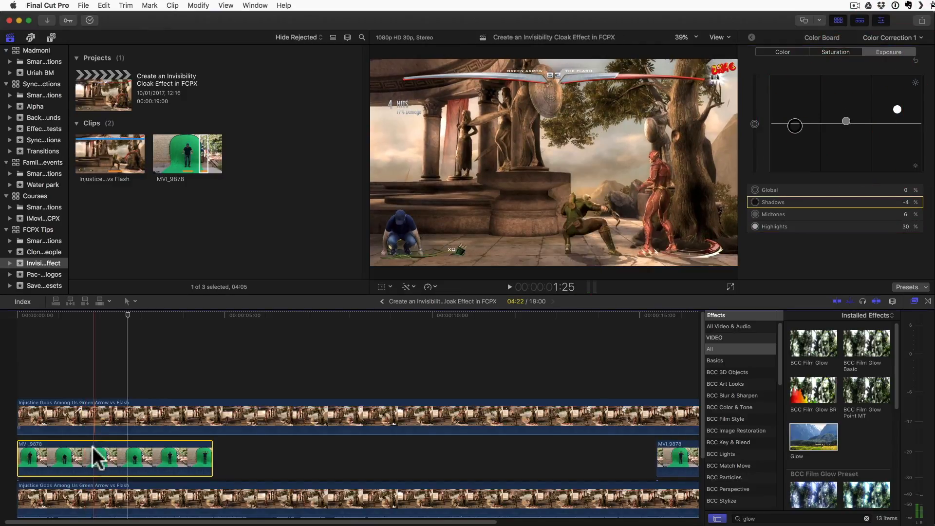
Paste only the Color Correction 1 attribute from the first MVI_9878 clip onto the second, and play the timeline from the start.
{"action": "key", "text": "cmd+c"}
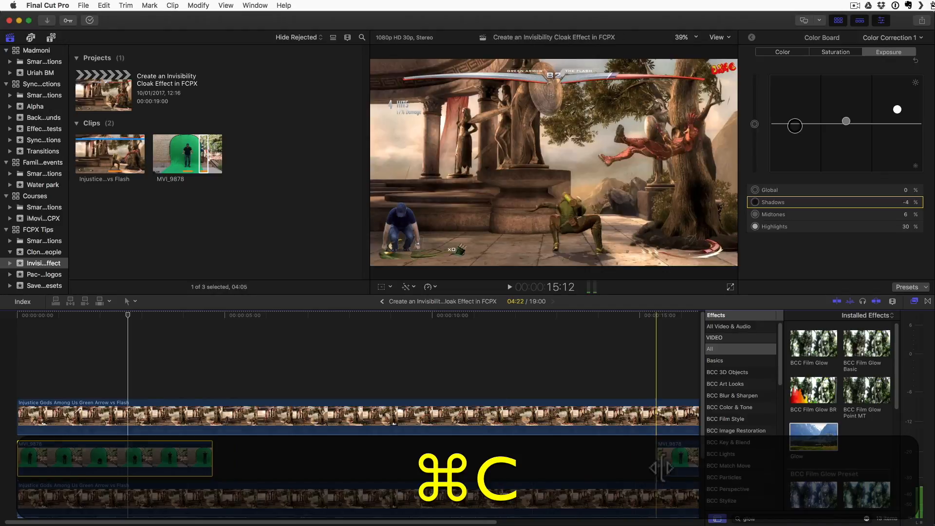
{"action": "left_click", "coordinate": [675, 457]}
{"action": "key", "text": "shift+super+v"}
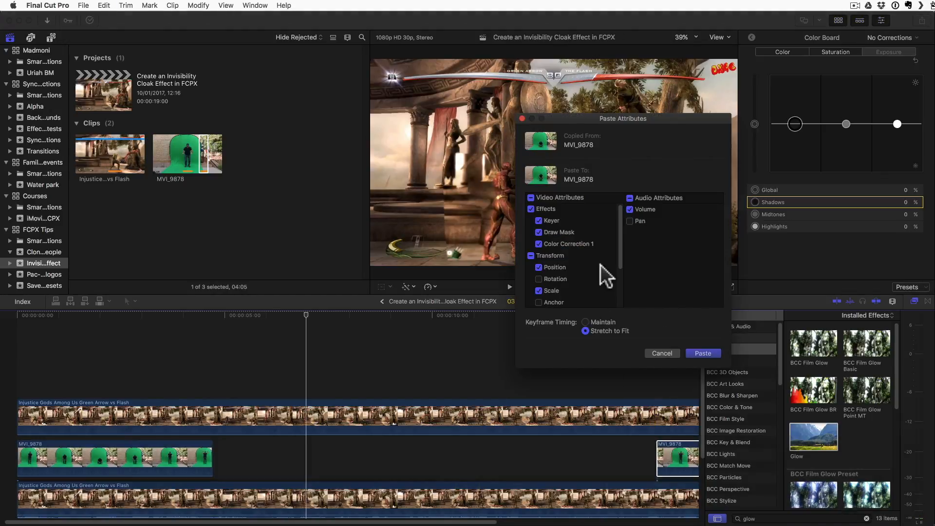
{"action": "left_click", "coordinate": [630, 198]}
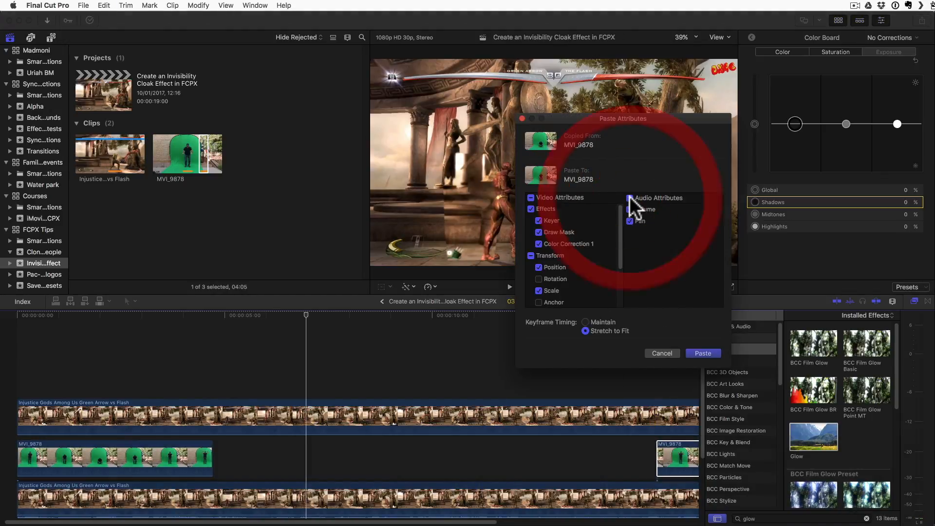
{"action": "left_click", "coordinate": [528, 197]}
{"action": "left_click", "coordinate": [539, 239]}
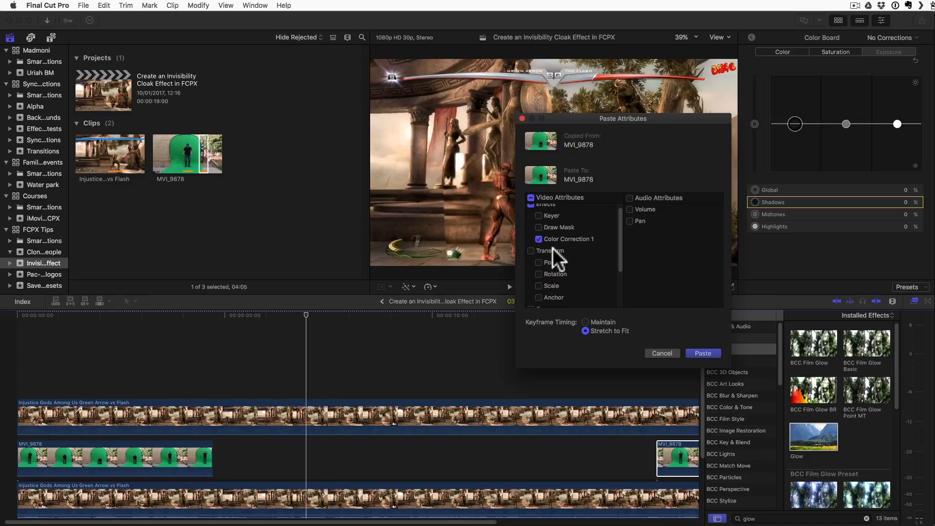
{"action": "left_click", "coordinate": [703, 353]}
{"action": "key", "text": "Home"}
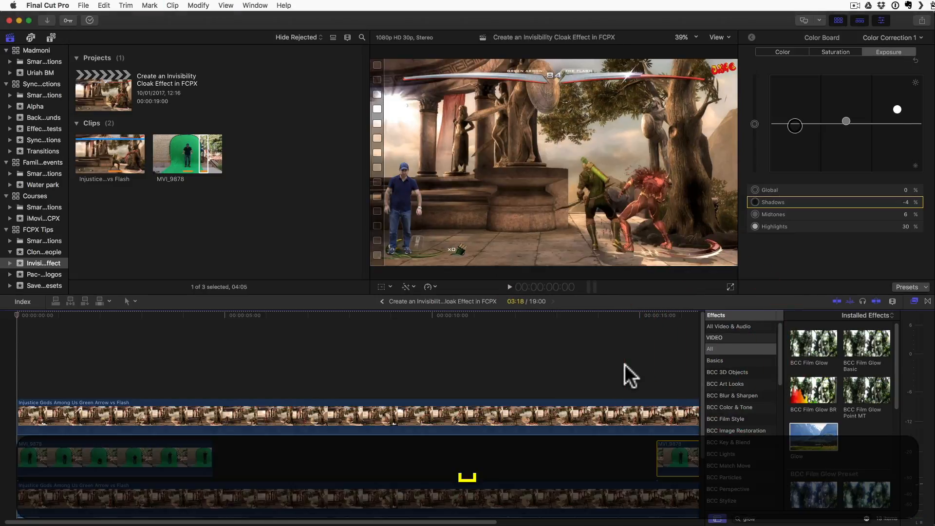
{"action": "key", "text": "space"}
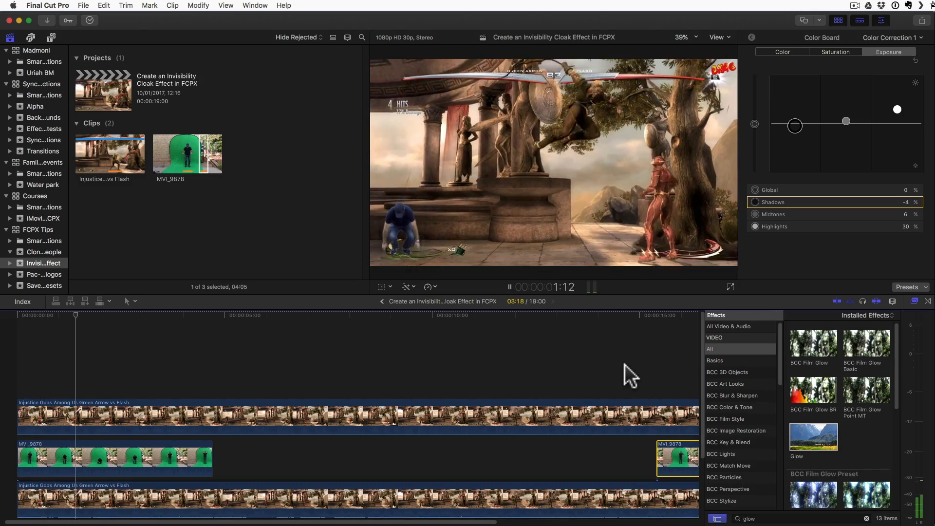